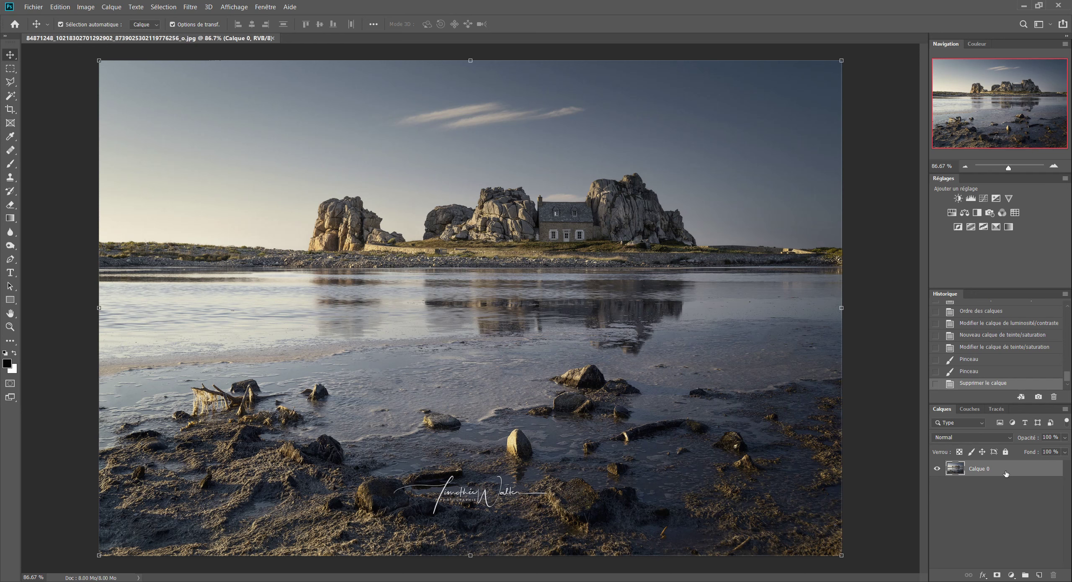
Duplicate Calque 0 into a Calque 0 copie layer above it, then zoom out
drag(1006, 474, 1039, 575)
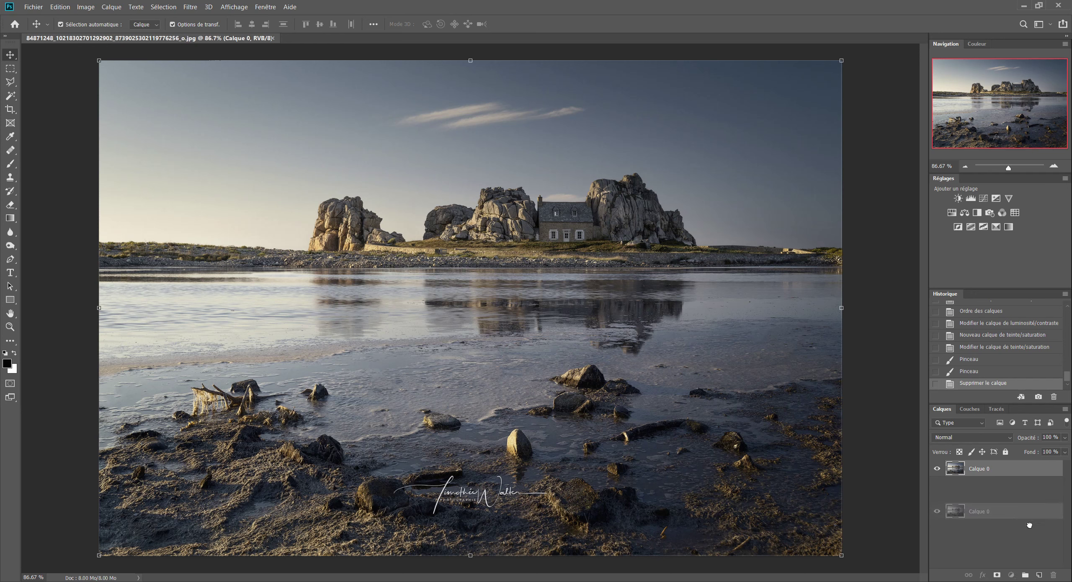
drag(1039, 575, 1038, 575)
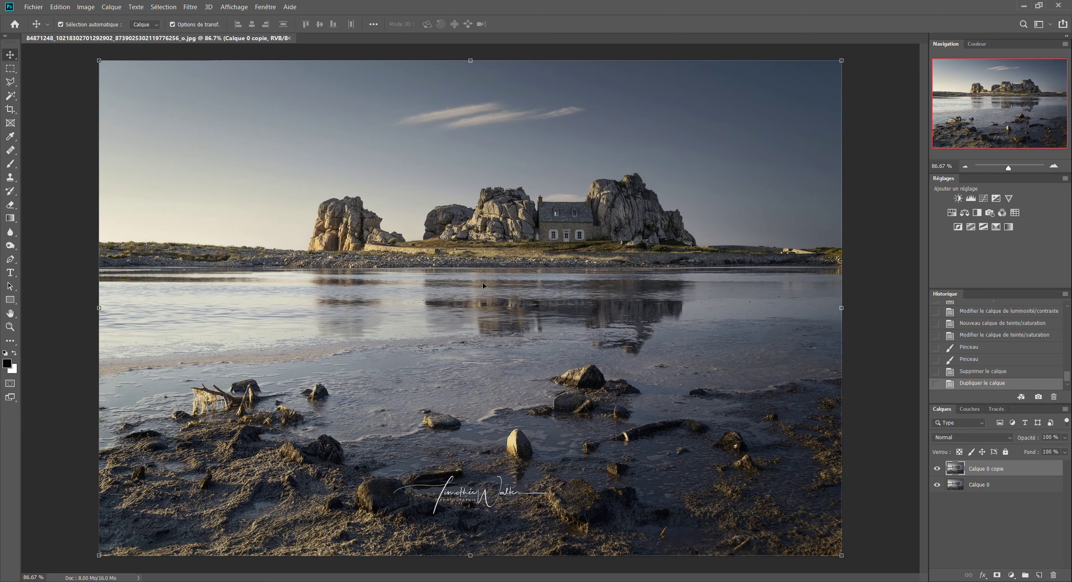
scroll(482, 285, down, 1)
scroll(482, 285, down, 1)
scroll(482, 285, down, 1)
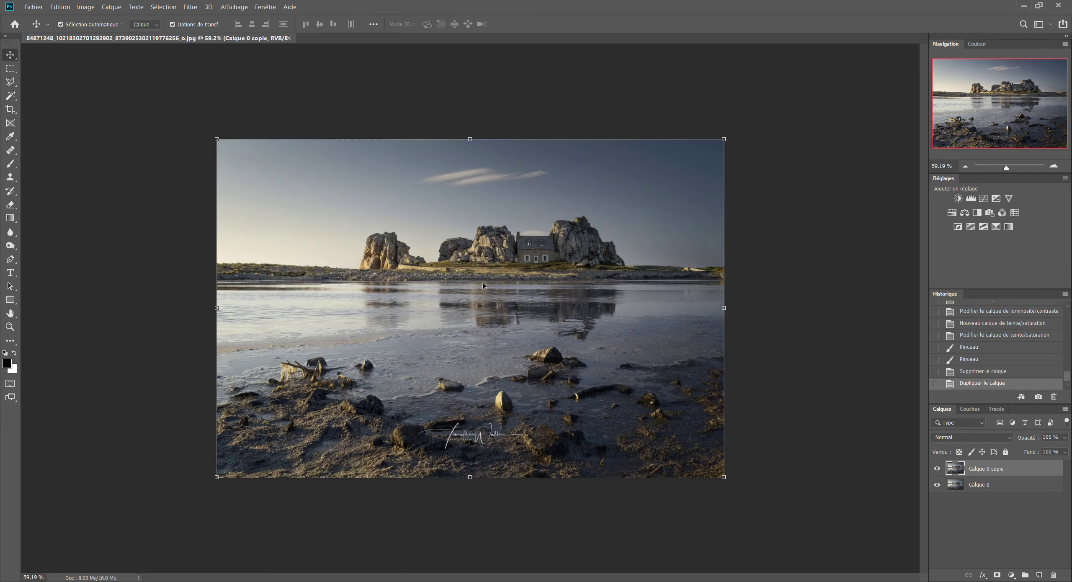
scroll(482, 285, down, 2)
scroll(482, 285, down, 1)
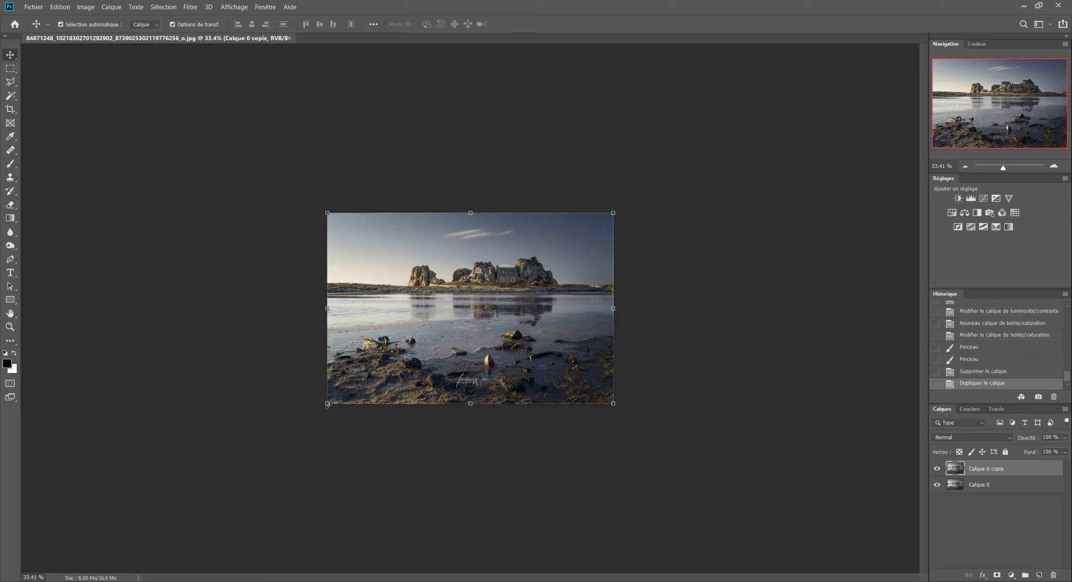
Scale Calque 0 copie to about 164% and shift it right to fill the frame
drag(327, 403, 139, 519)
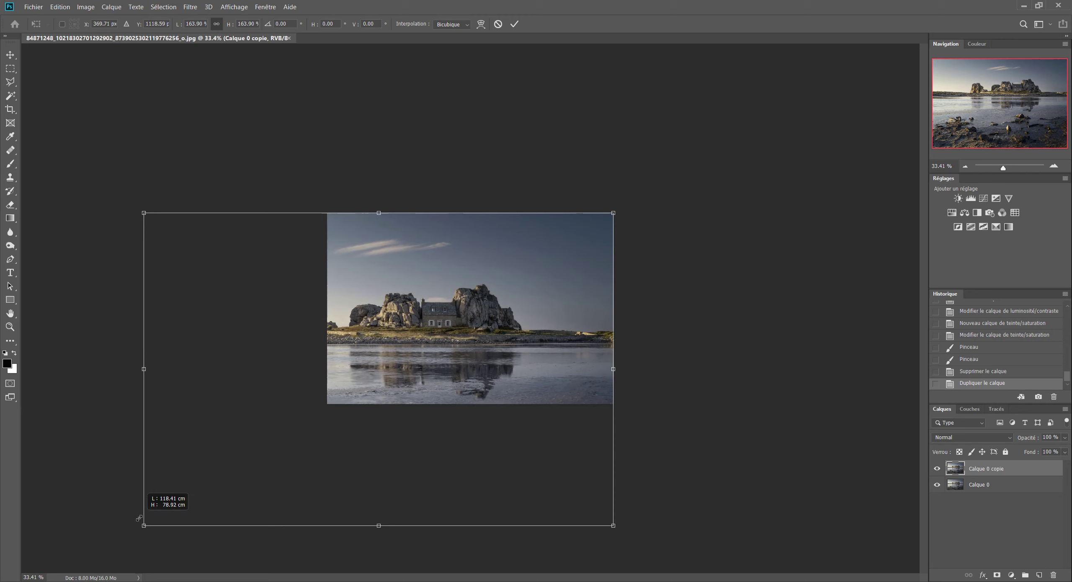
drag(447, 339, 510, 339)
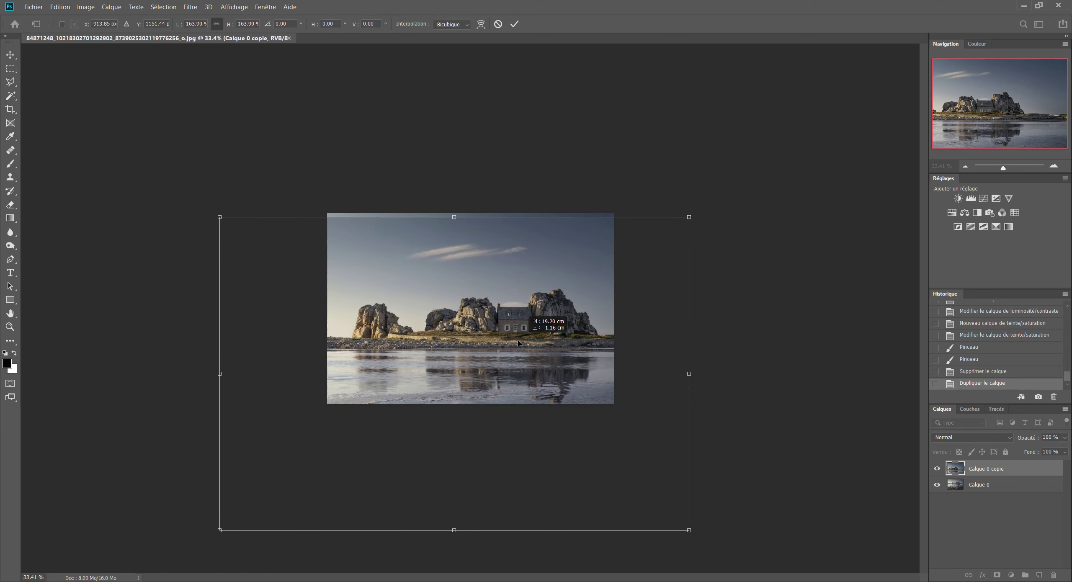
drag(510, 338, 515, 338)
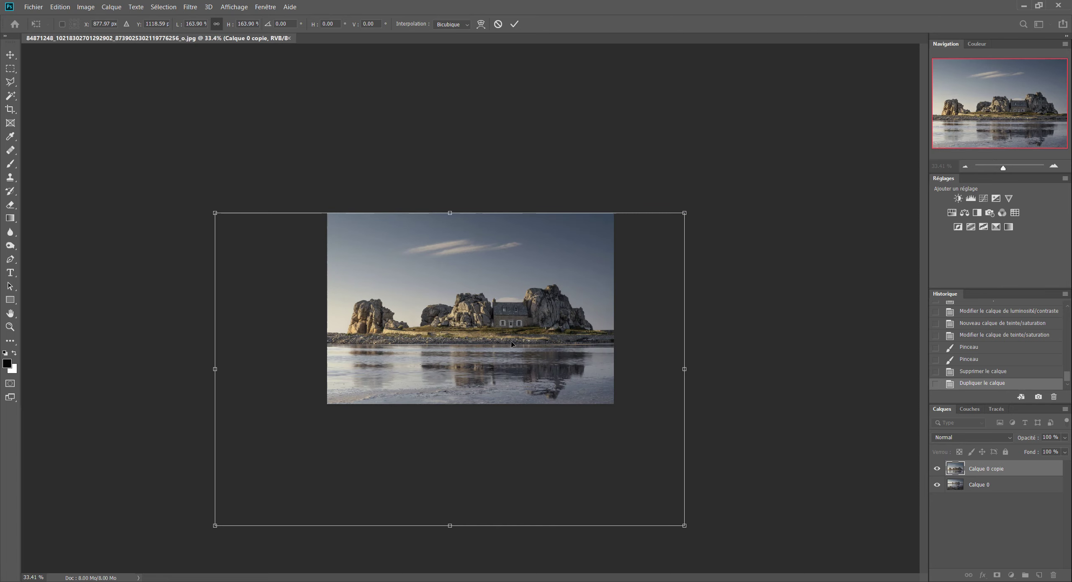
key(ctrl+plus)
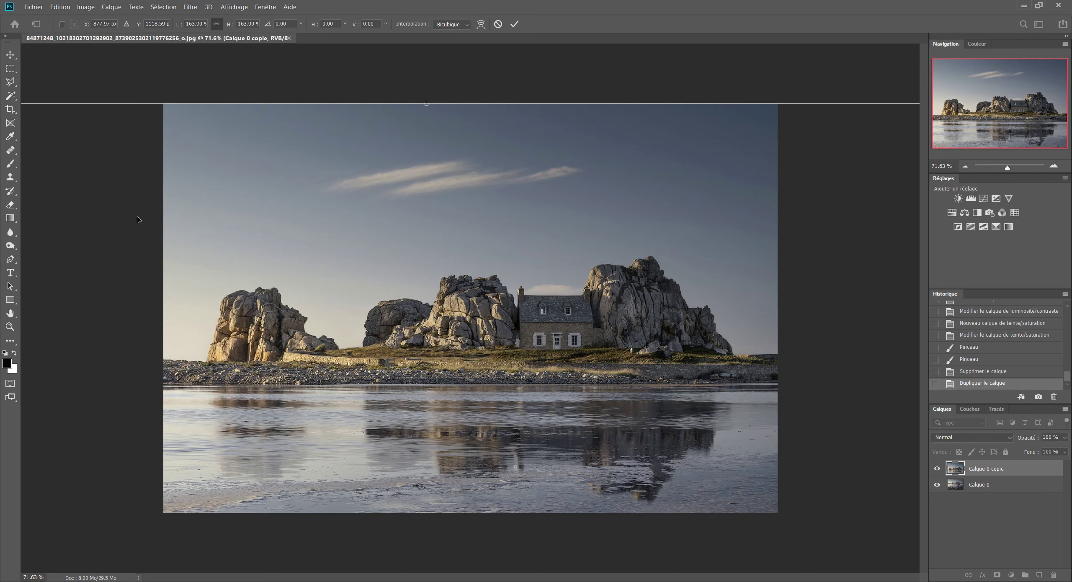
key(Return)
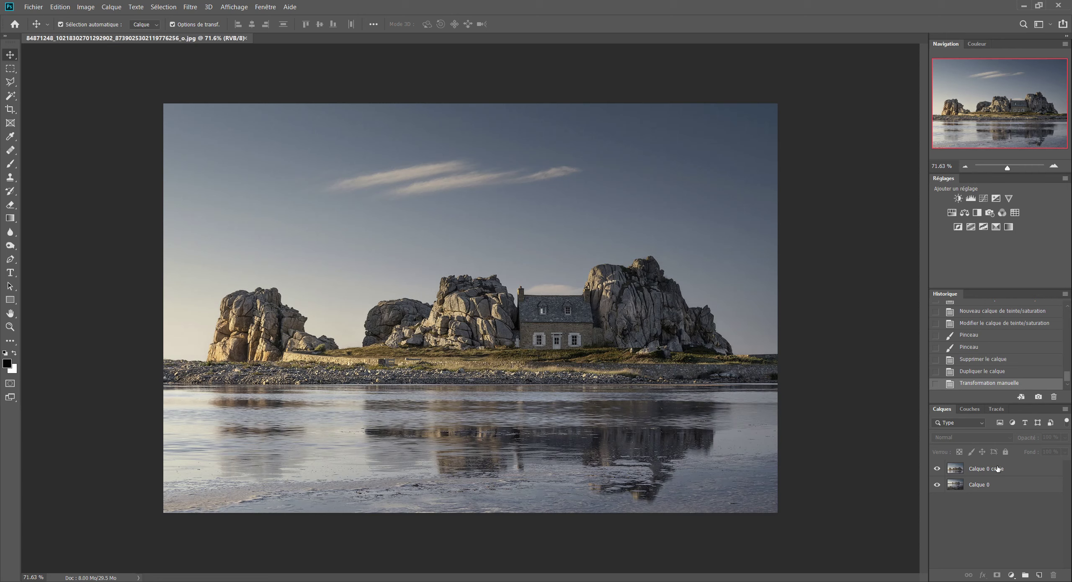
Duplicate into Calque 0 copie 2 and polygon-lasso the water below the shoreline
drag(996, 470, 1040, 575)
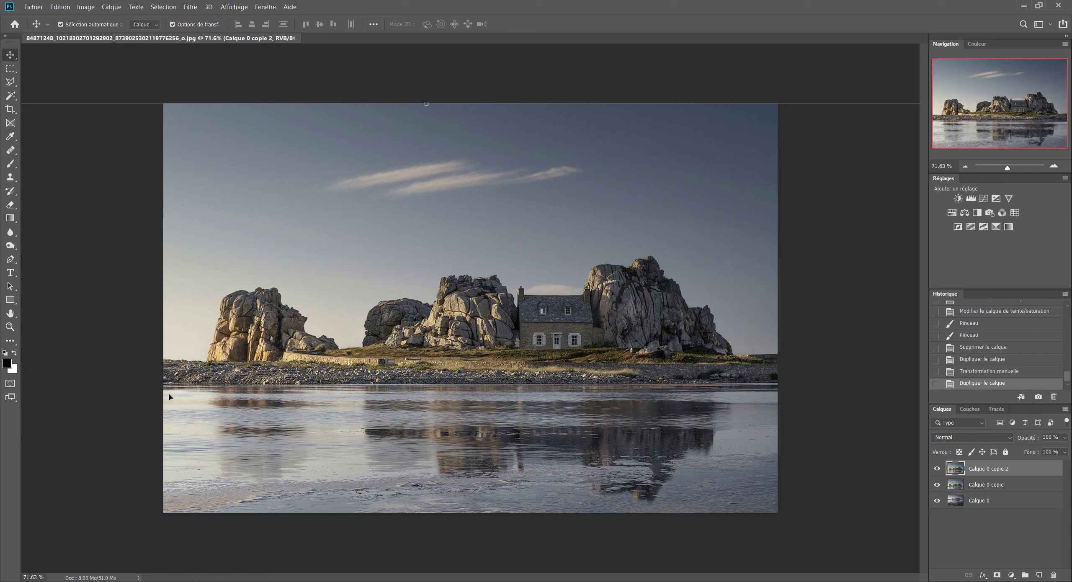
click(10, 83)
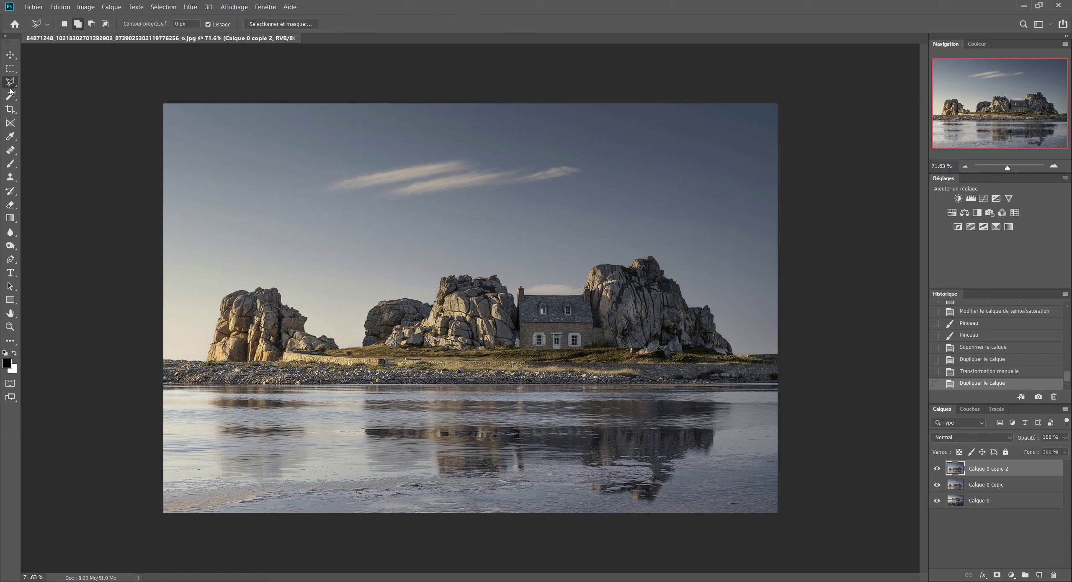
click(160, 385)
click(804, 384)
click(823, 547)
click(112, 538)
double_click(101, 391)
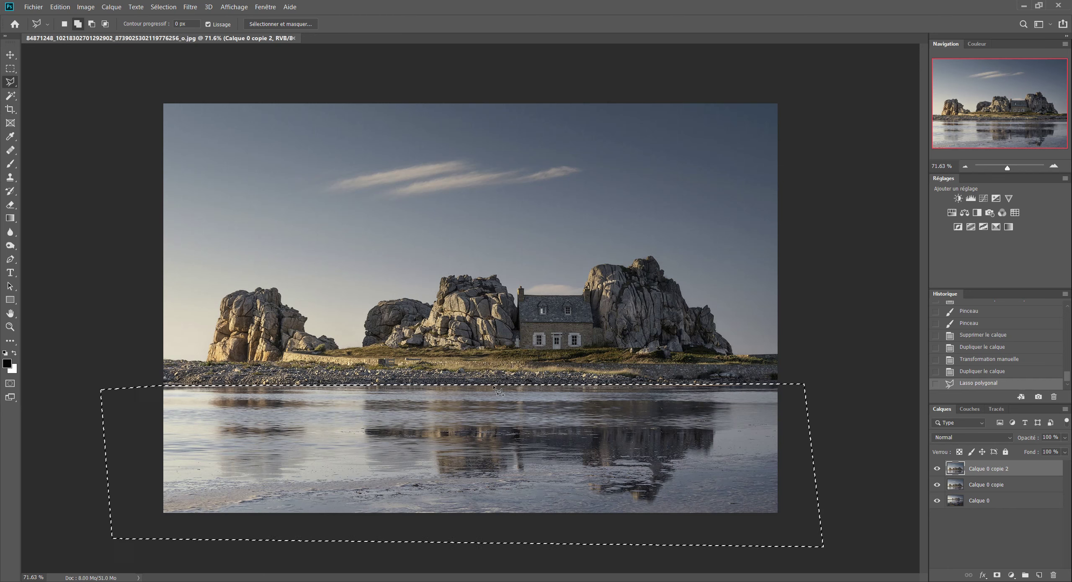
click(163, 8)
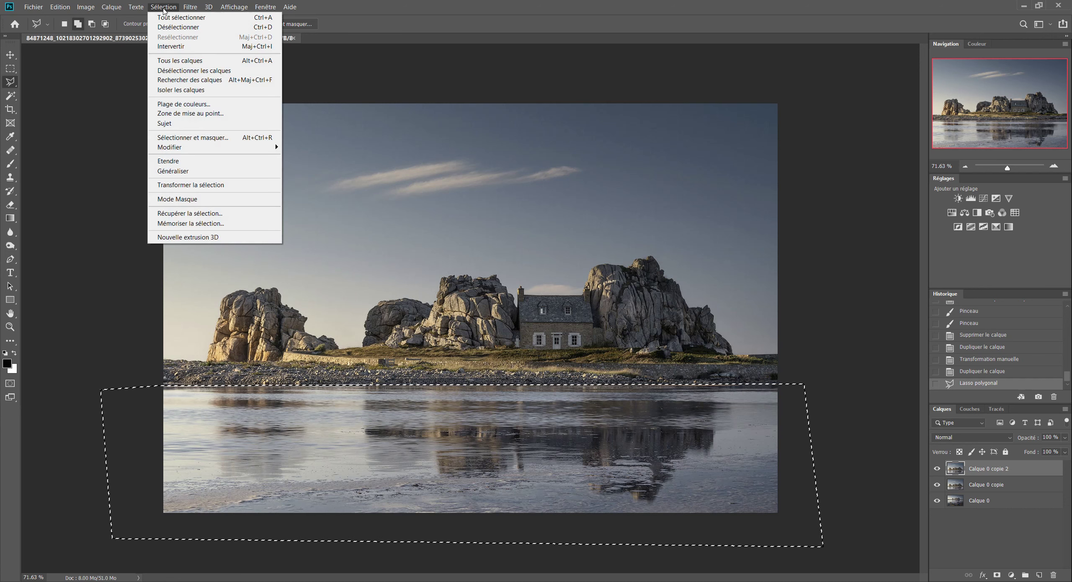
mouse_move(214, 148)
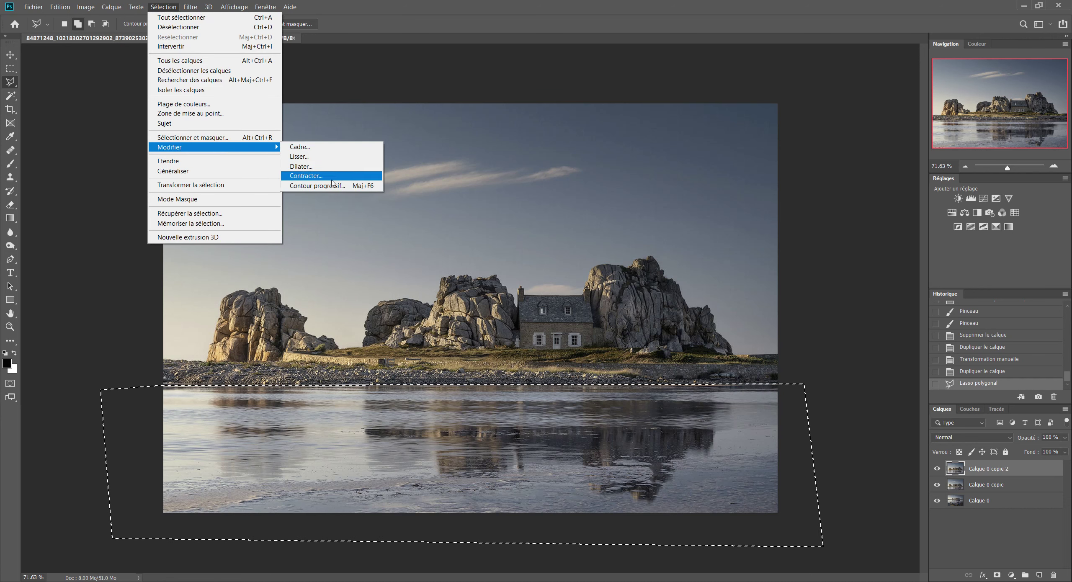
Feather the water selection with a 5-pixel Contour progressif radius
click(334, 187)
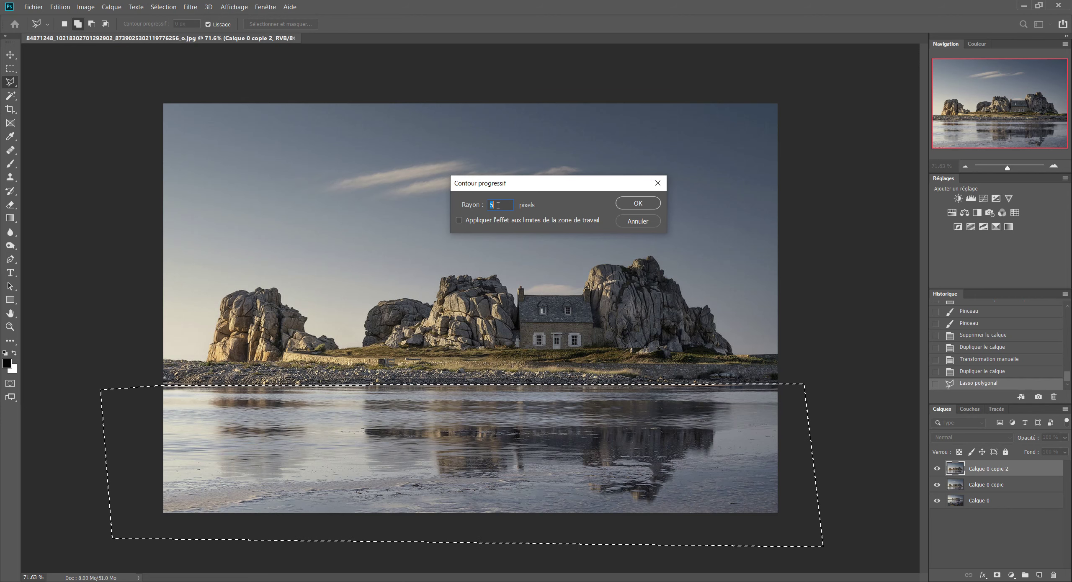
click(635, 204)
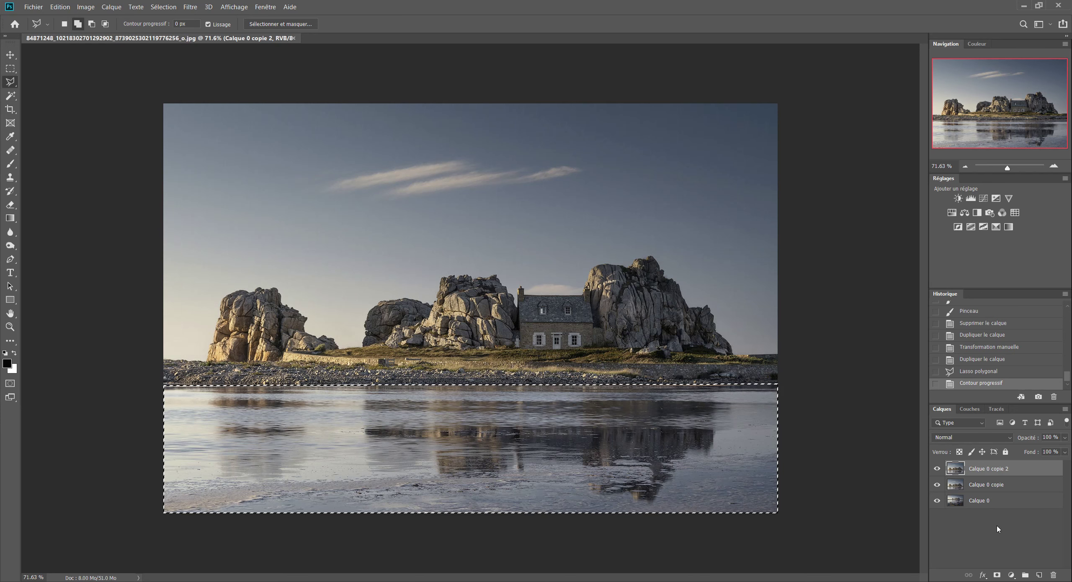
Give Calque 0 copie 2 a water-area layer mask, preview it, and unlink it
click(998, 576)
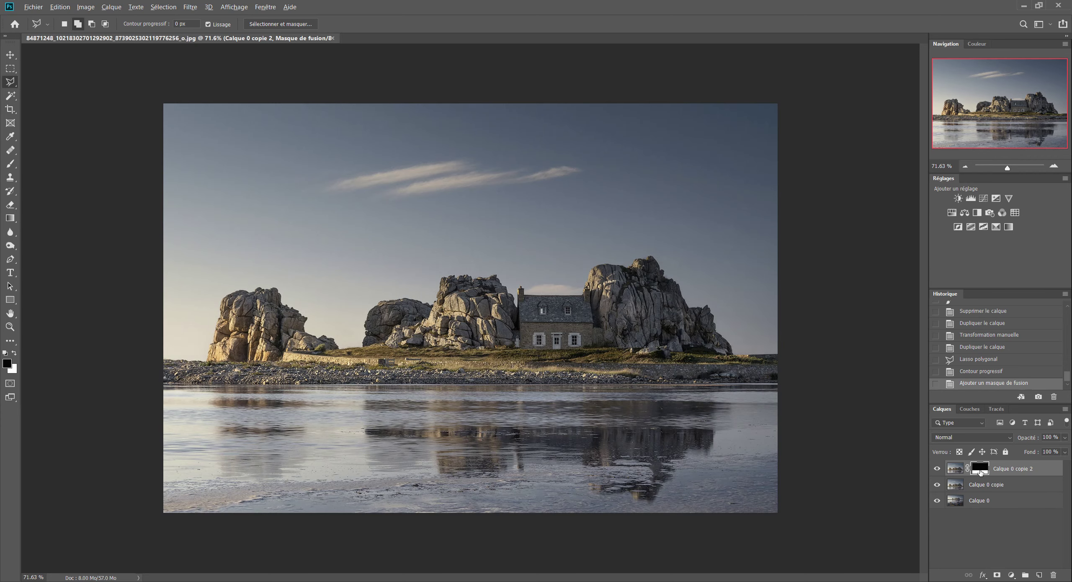
alt+click(980, 472)
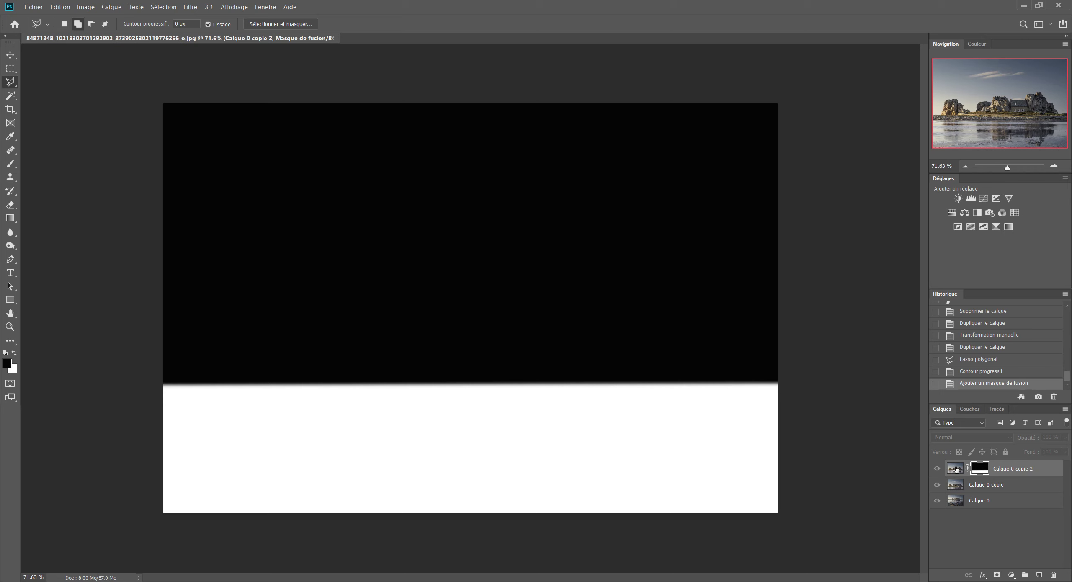
click(955, 469)
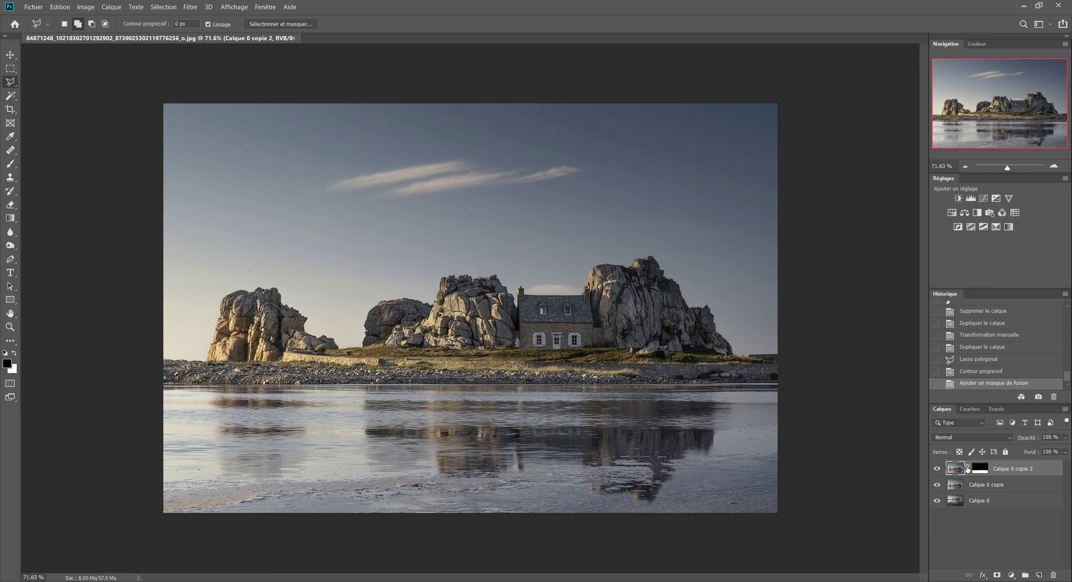
click(967, 469)
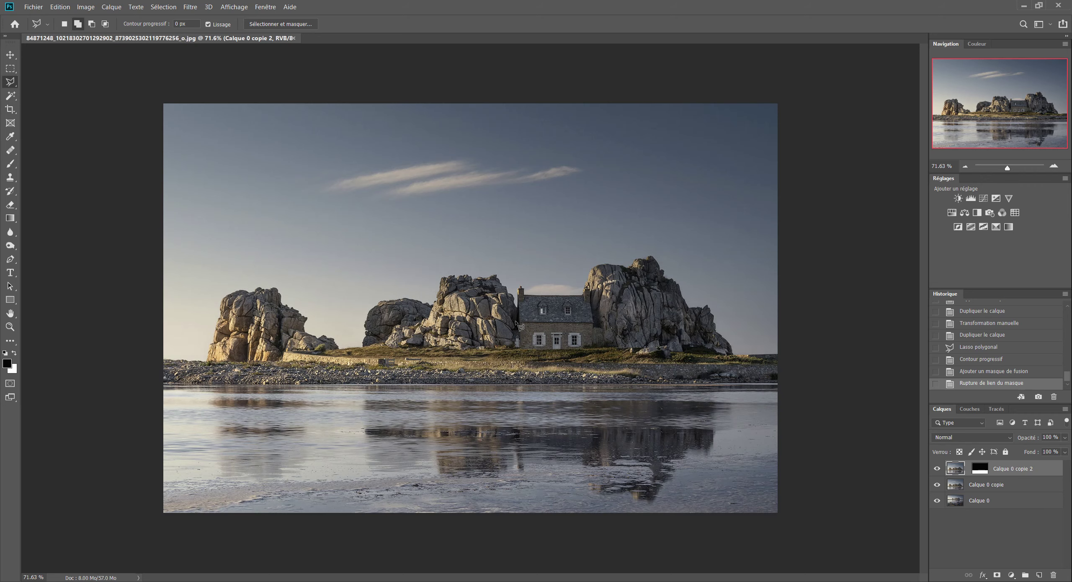
scroll(382, 258, down, 1)
Flip and shrink the masked copy to -38.87%, then undo that transformation
scroll(381, 257, down, 3)
scroll(381, 258, down, 2)
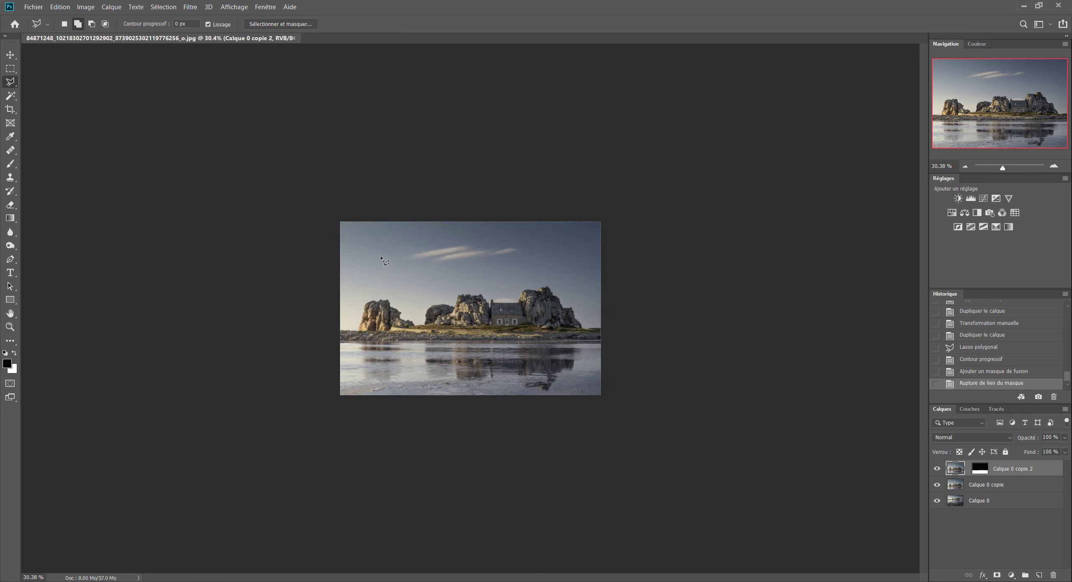
click(10, 54)
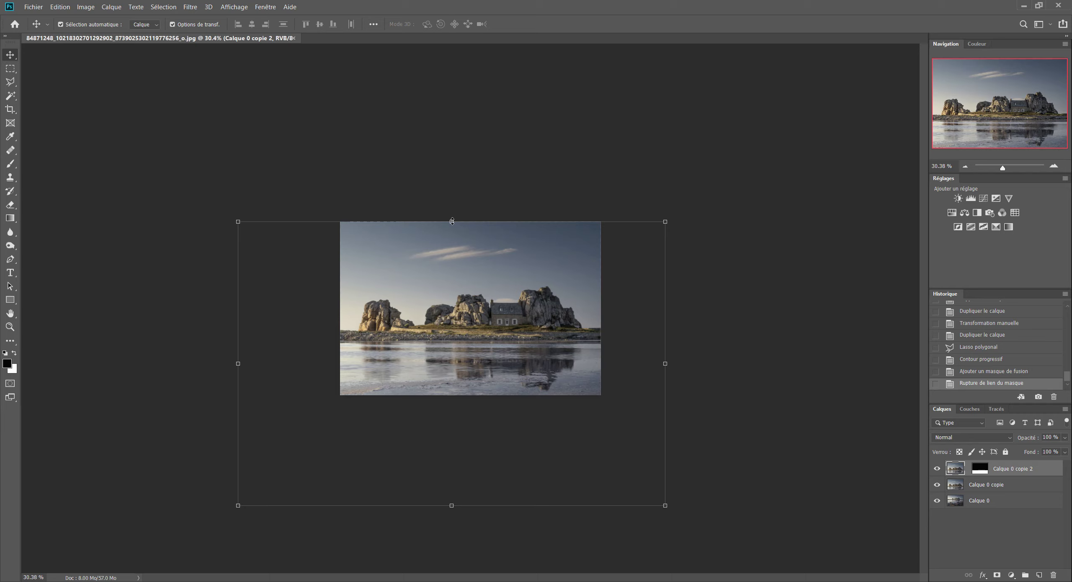
drag(452, 222, 451, 308)
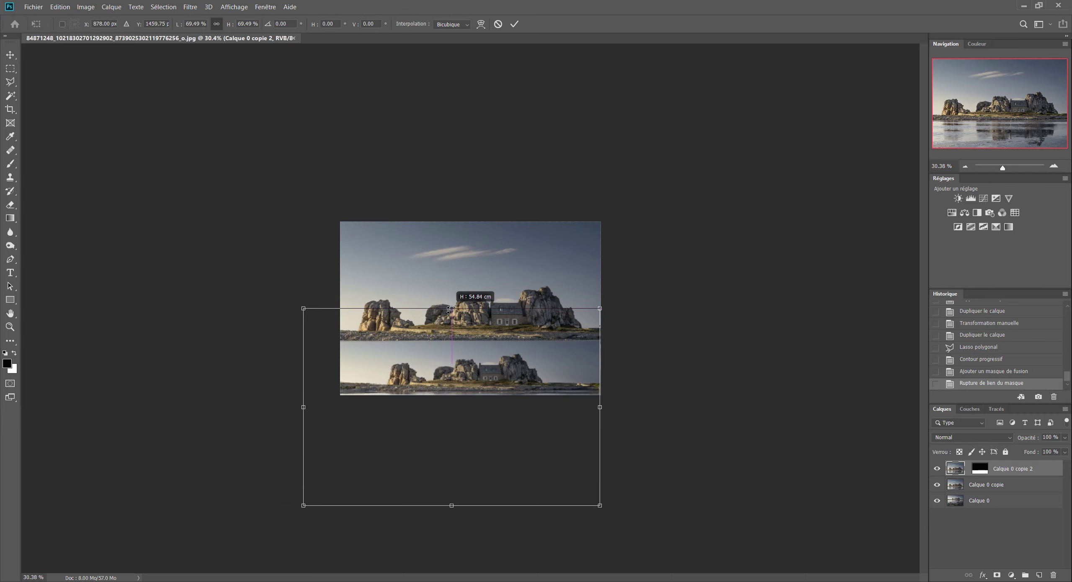
drag(453, 510, 453, 307)
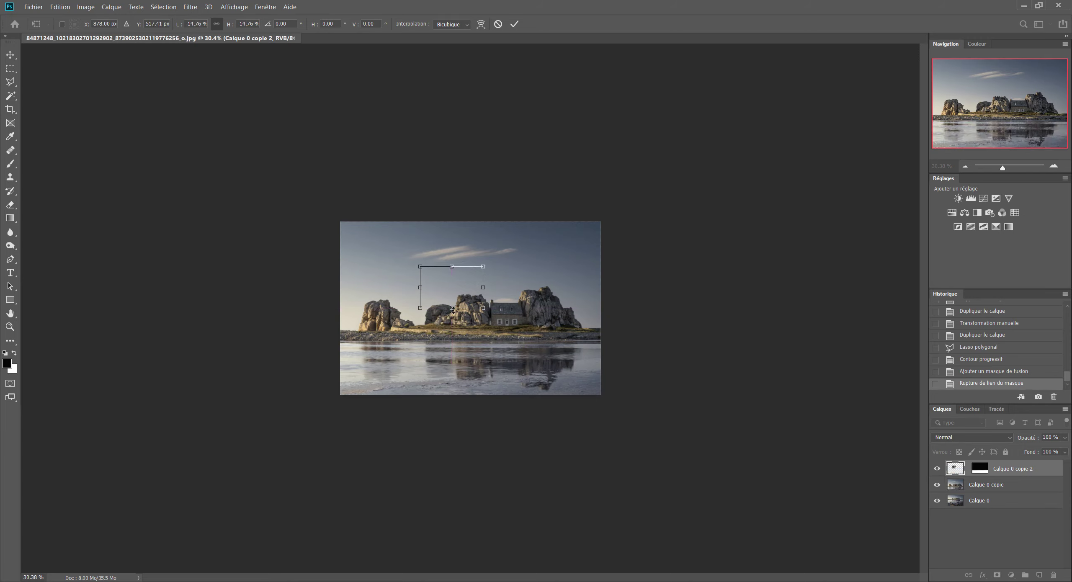
mouse_move(454, 307)
mouse_down()
mouse_move(452, 377)
mouse_move(502, 375)
mouse_up()
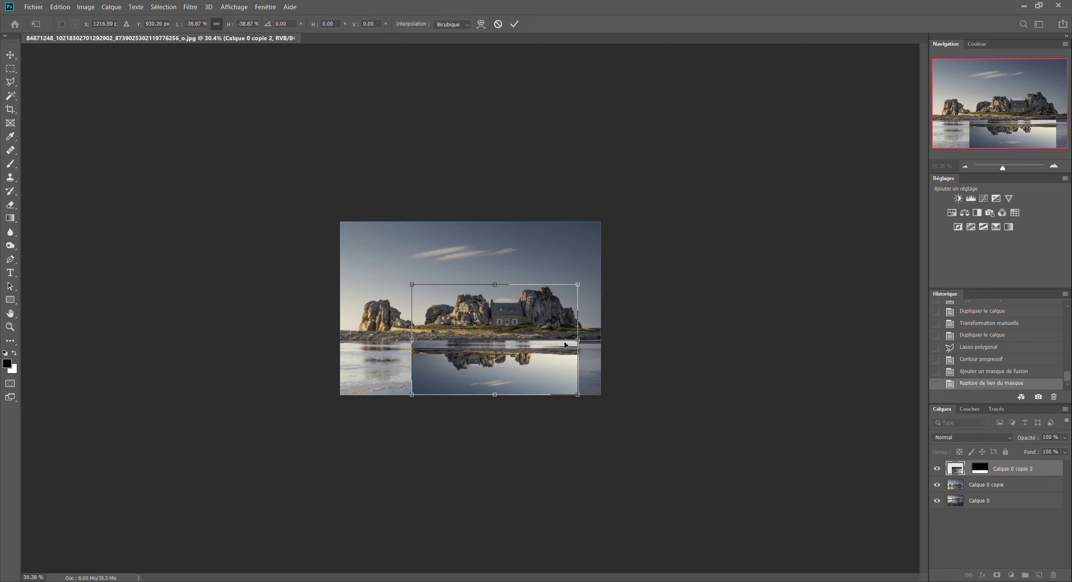
click(13, 57)
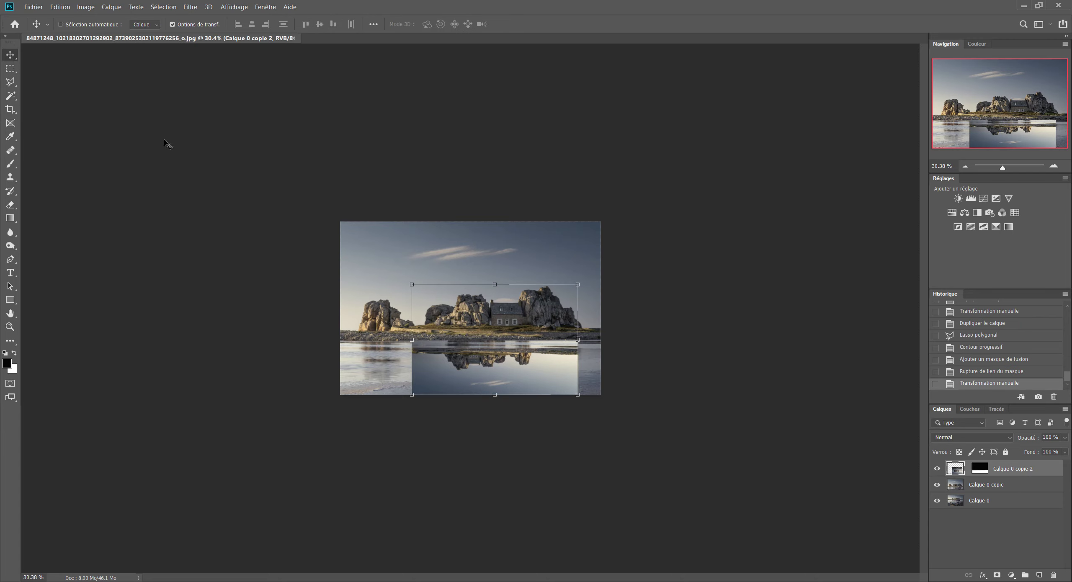
key(ctrl+z)
Reposition the reflection layer and flip it vertically with a -100% height
mouse_move(465, 350)
mouse_down()
mouse_move(467, 389)
mouse_move(469, 376)
mouse_up()
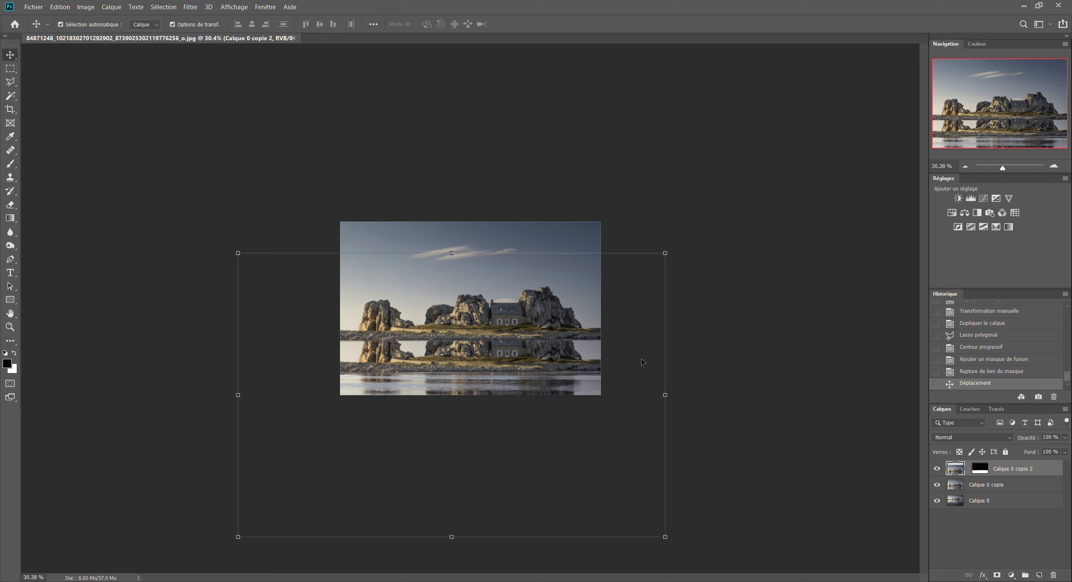
drag(502, 375, 512, 314)
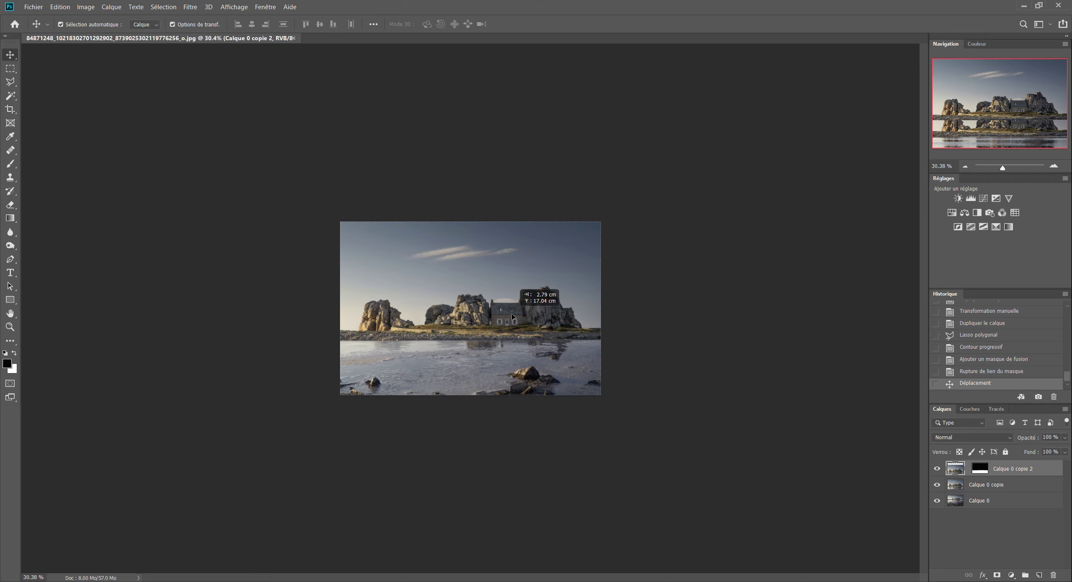
key(ctrl+t)
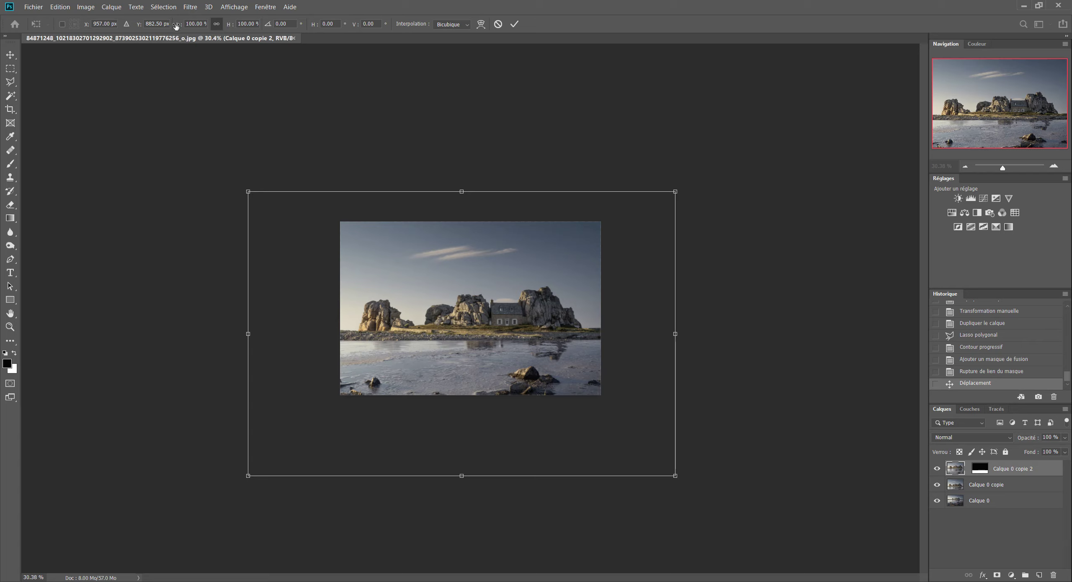
click(217, 24)
text(-)
click(10, 55)
Align the flipped reflection with the island's shoreline and display the rulers
drag(456, 376, 446, 372)
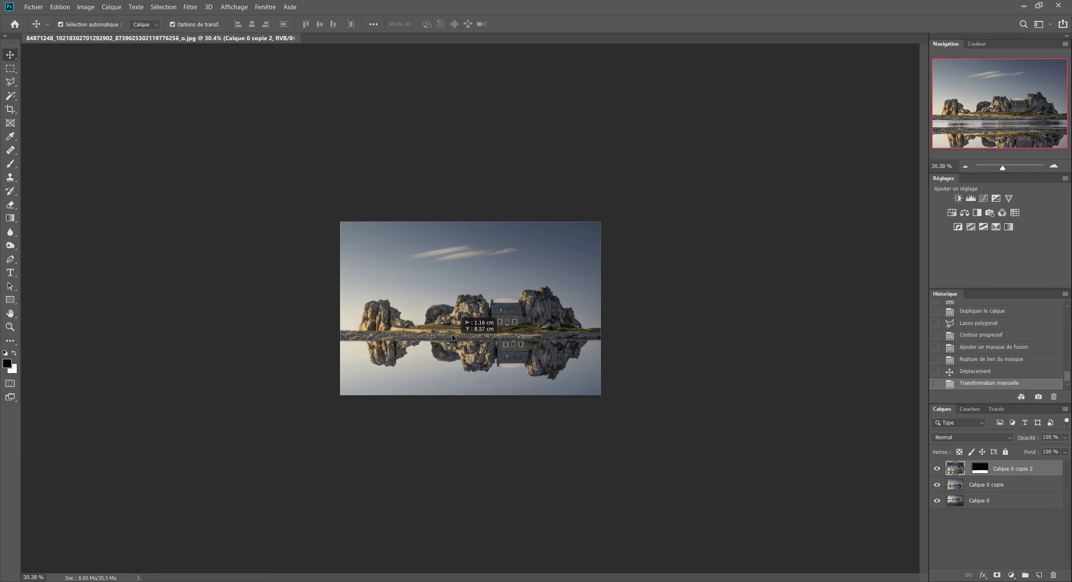
scroll(446, 372, up, 5)
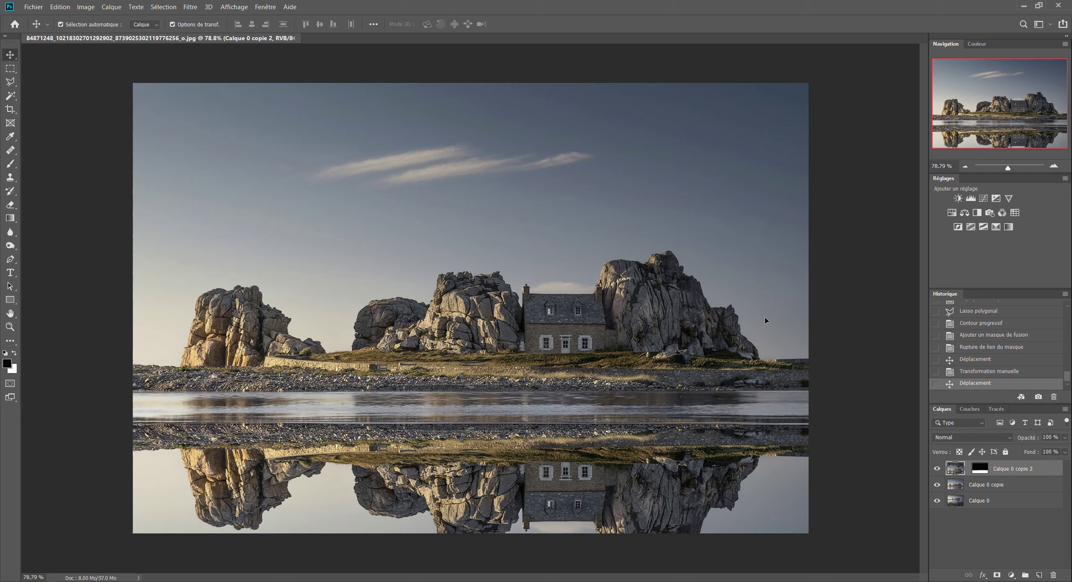
mouse_move(456, 479)
mouse_down()
mouse_move(440, 457)
mouse_move(454, 458)
mouse_up()
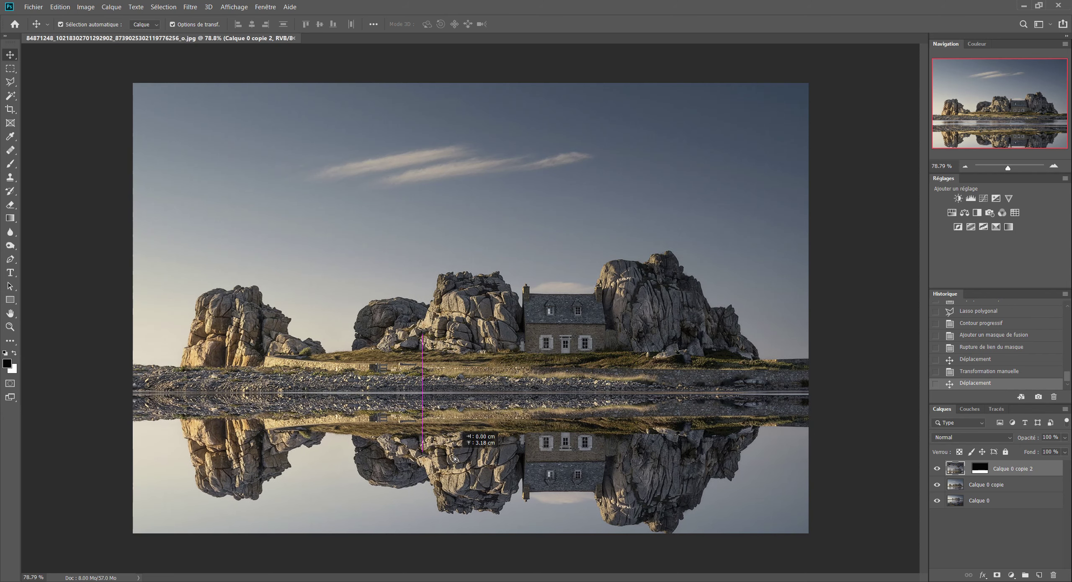
drag(454, 459, 456, 460)
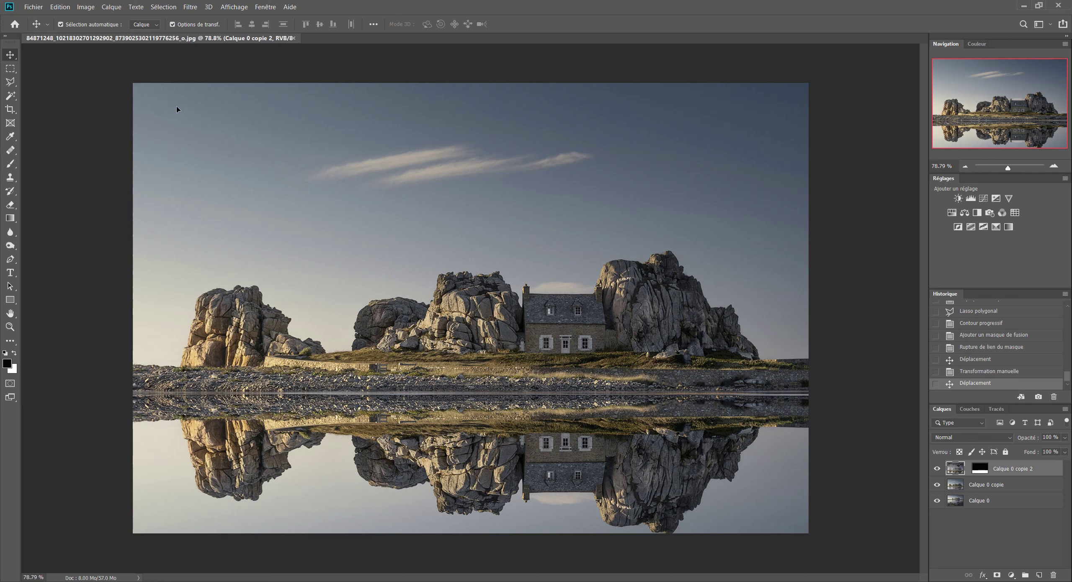
click(242, 10)
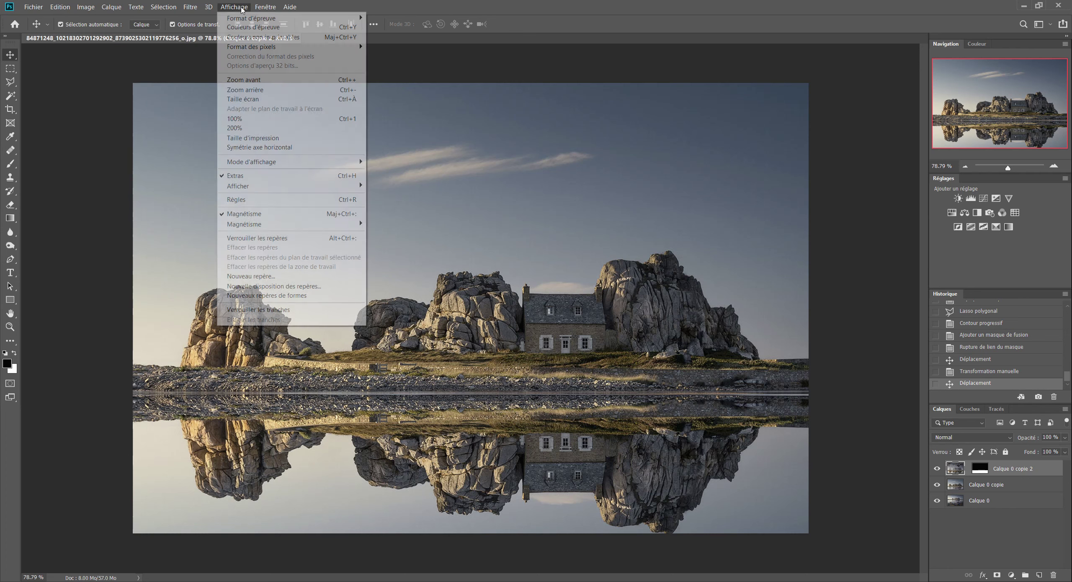
click(250, 203)
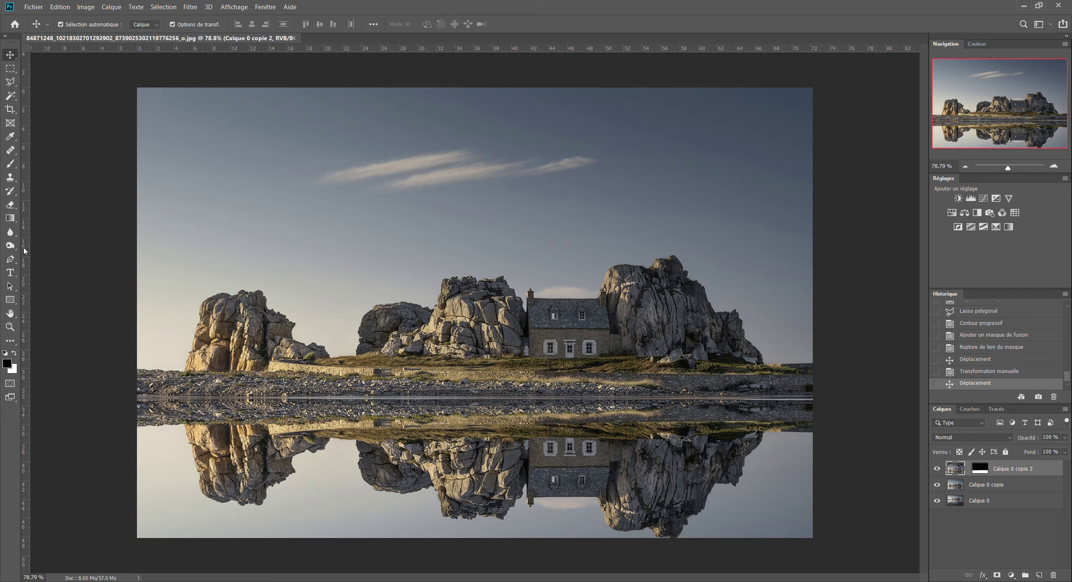
Add vertical guides at the house and left rock, plus a horizontal shoreline guide (~33.65 cm)
drag(24, 250, 526, 279)
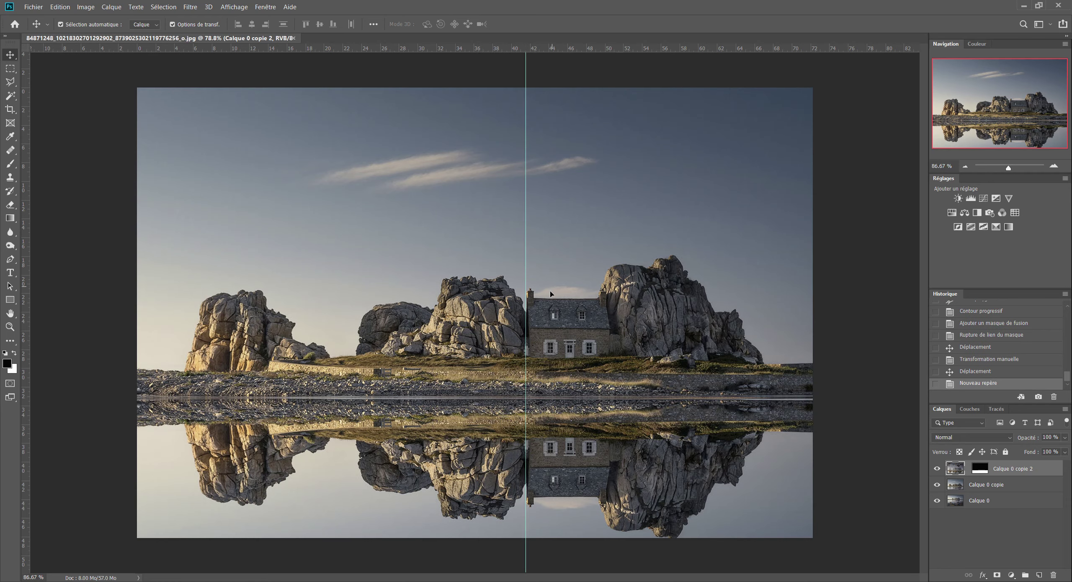
scroll(551, 292, up, 3)
scroll(531, 290, up, 3)
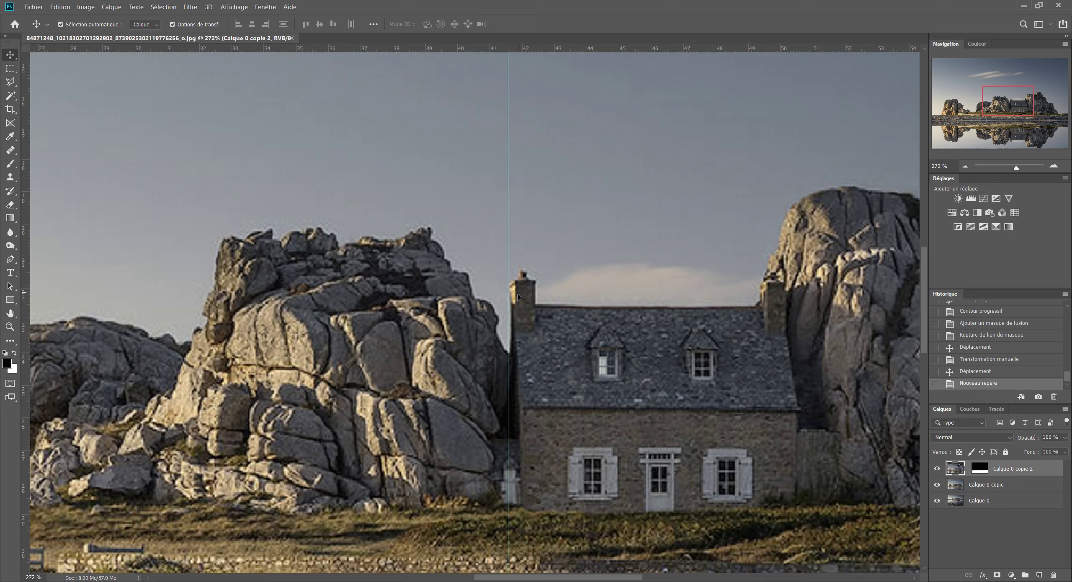
drag(583, 473, 619, 302)
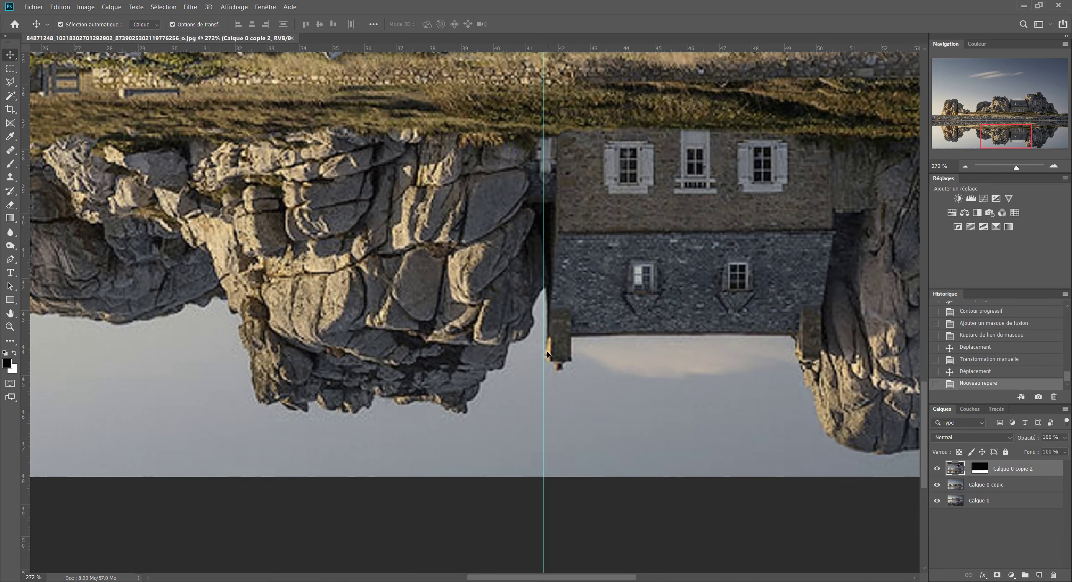
scroll(547, 354, down, 2)
scroll(547, 356, down, 2)
scroll(547, 359, down, 2)
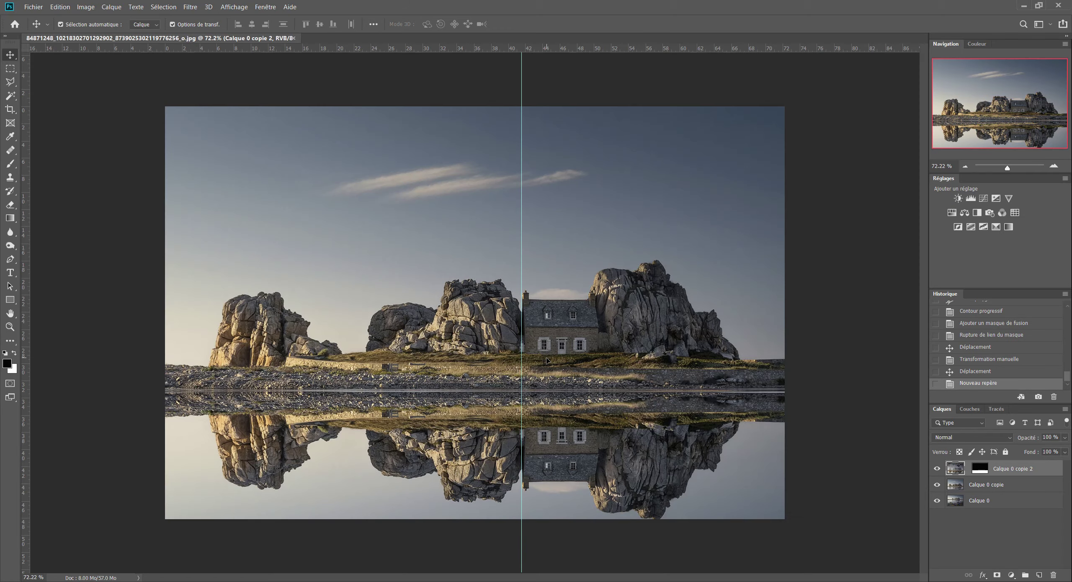
drag(26, 205, 206, 215)
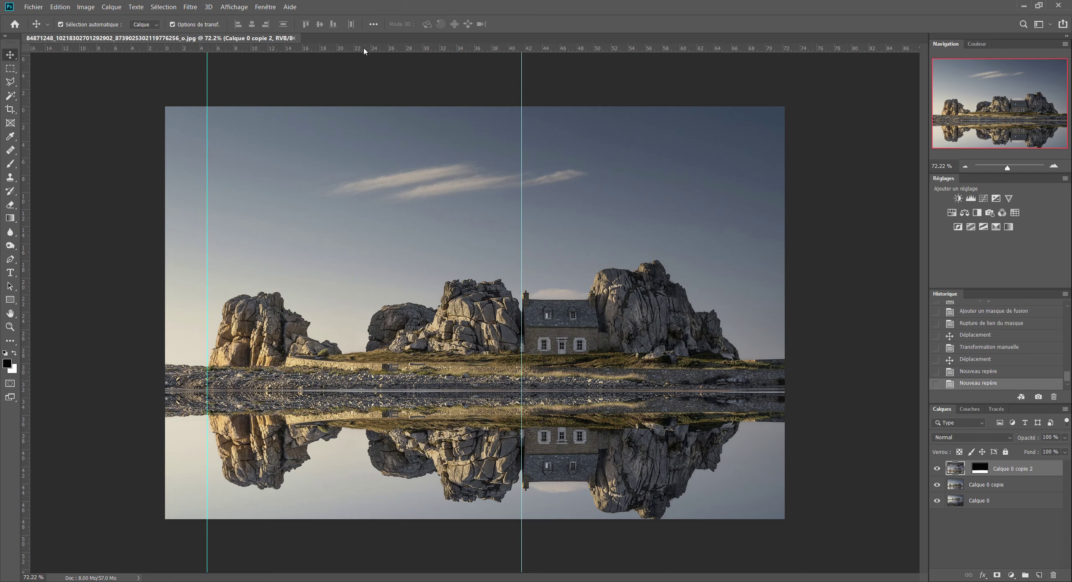
drag(364, 51, 374, 390)
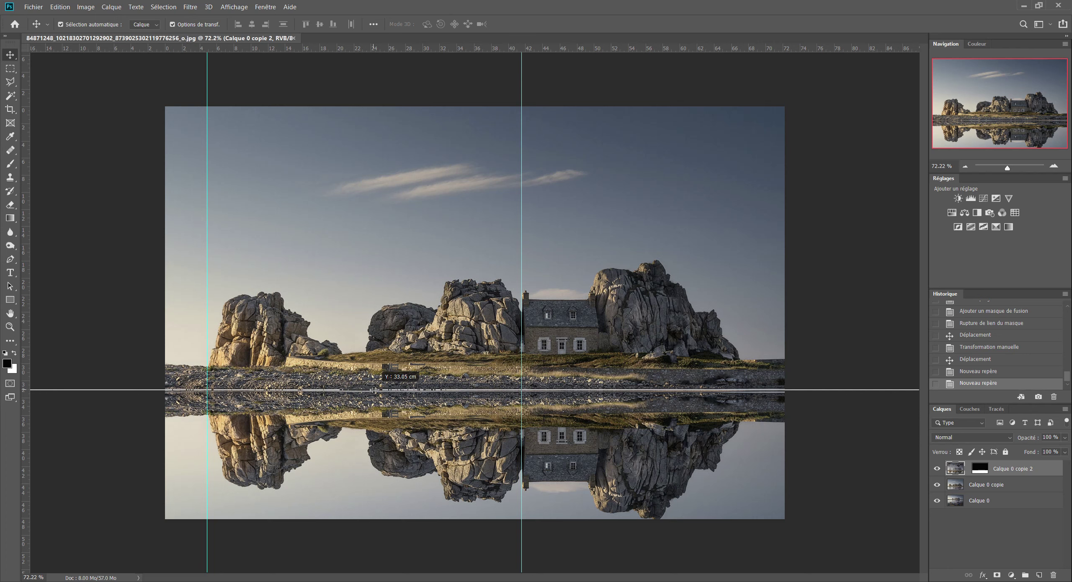
drag(374, 390, 374, 390)
click(236, 6)
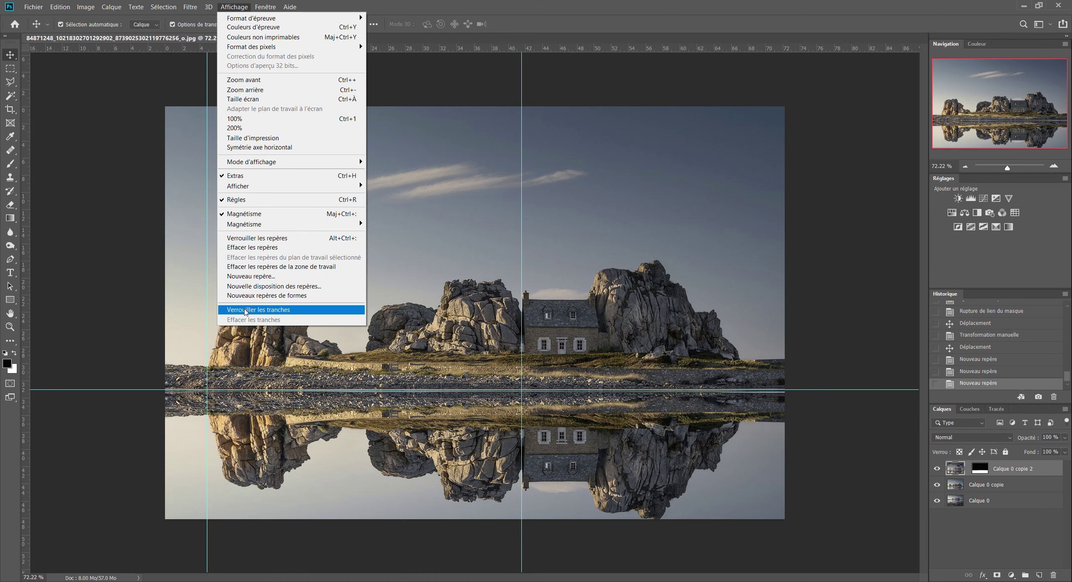
Clear all guides, toggle the reflection to compare, and revert the reapplied Offset
click(255, 247)
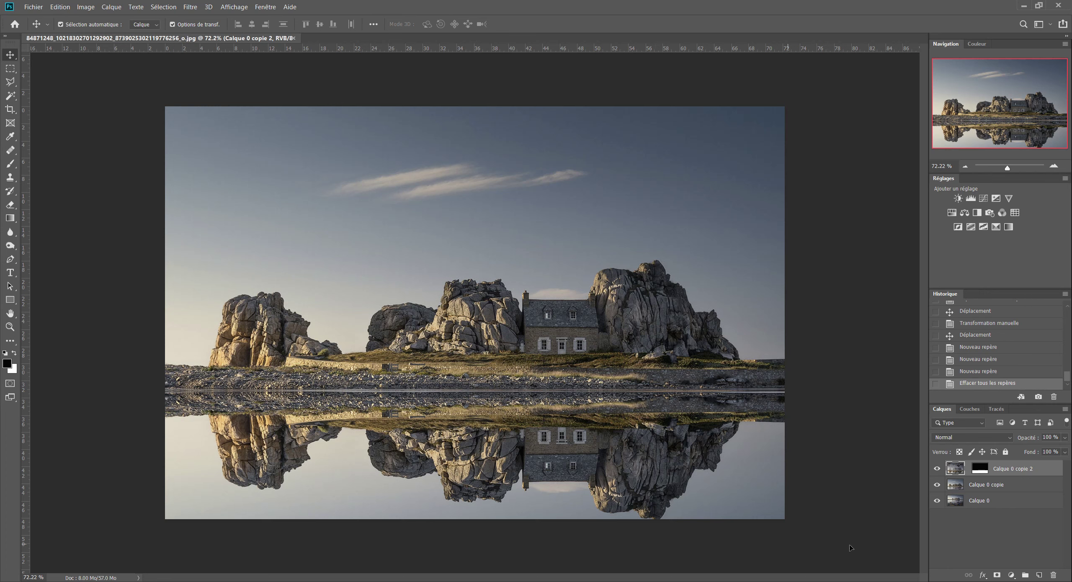
click(937, 470)
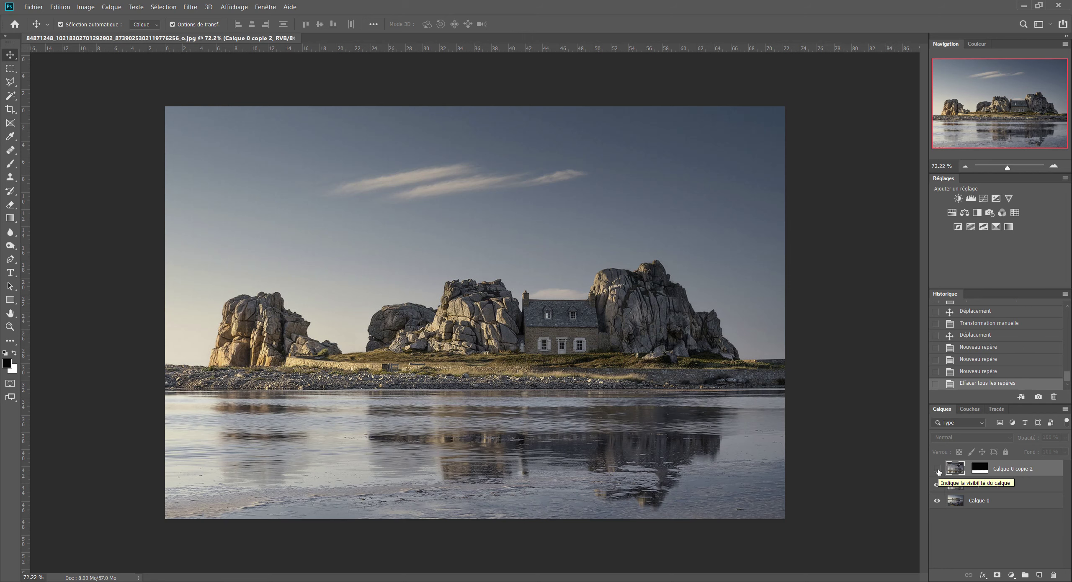
click(937, 469)
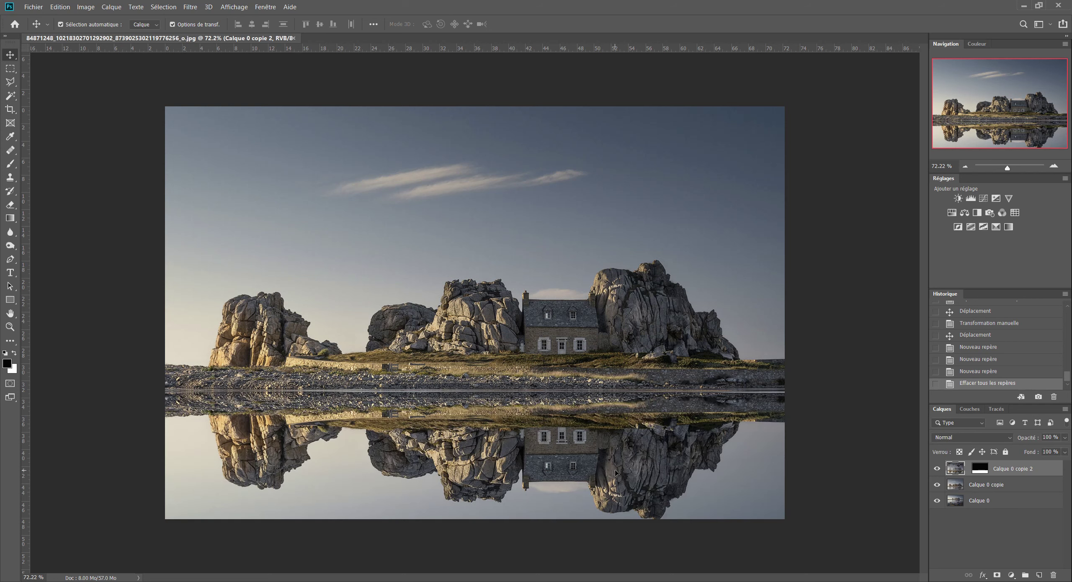
key(ctrl+f)
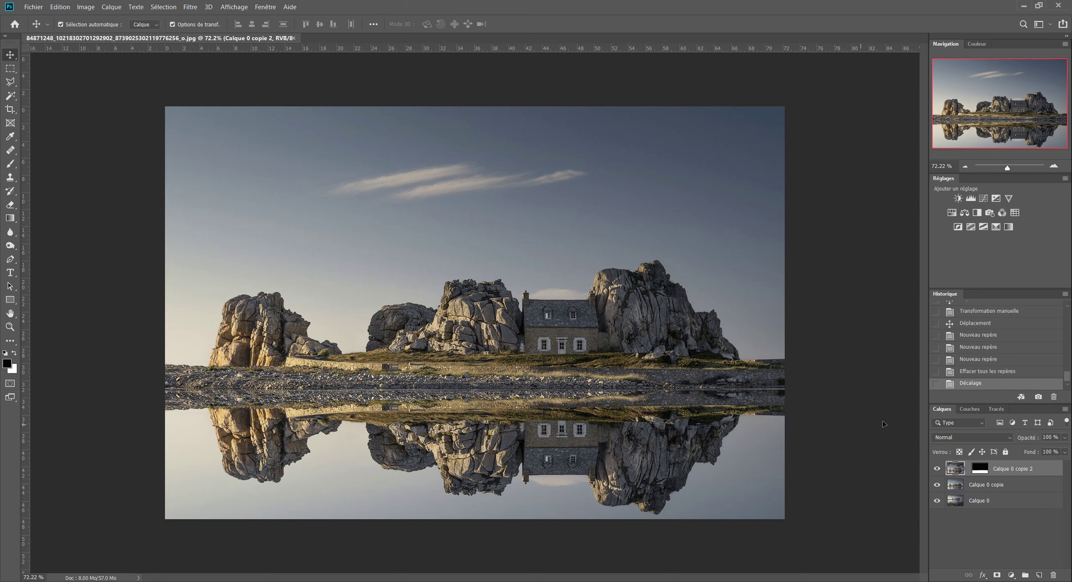
click(972, 372)
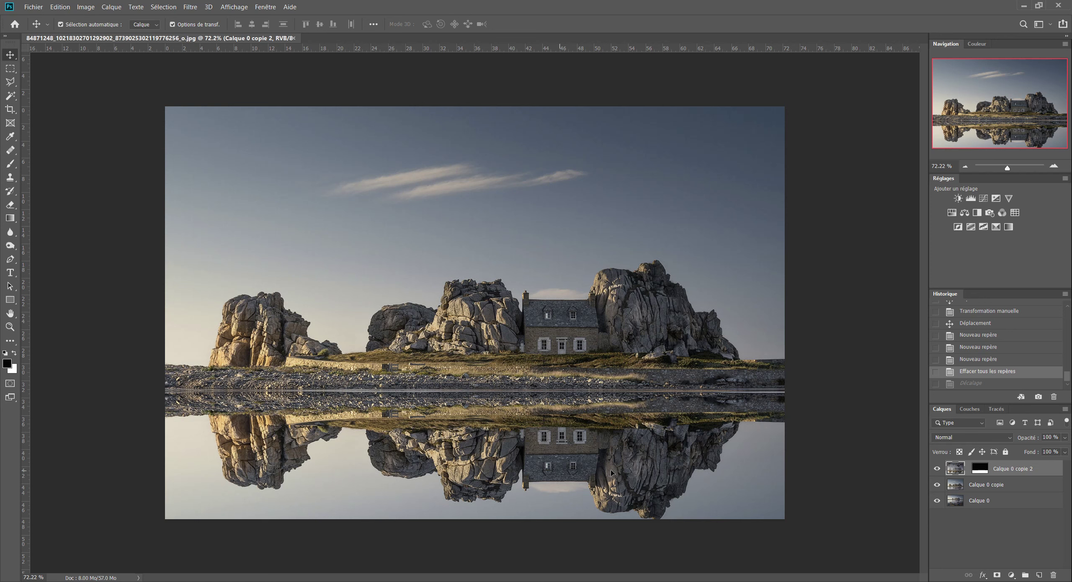
click(956, 471)
Set the Calque 0 copie 2 reflection's height to 95% and commit the transform
key(ctrl+t)
key(ctrl+0)
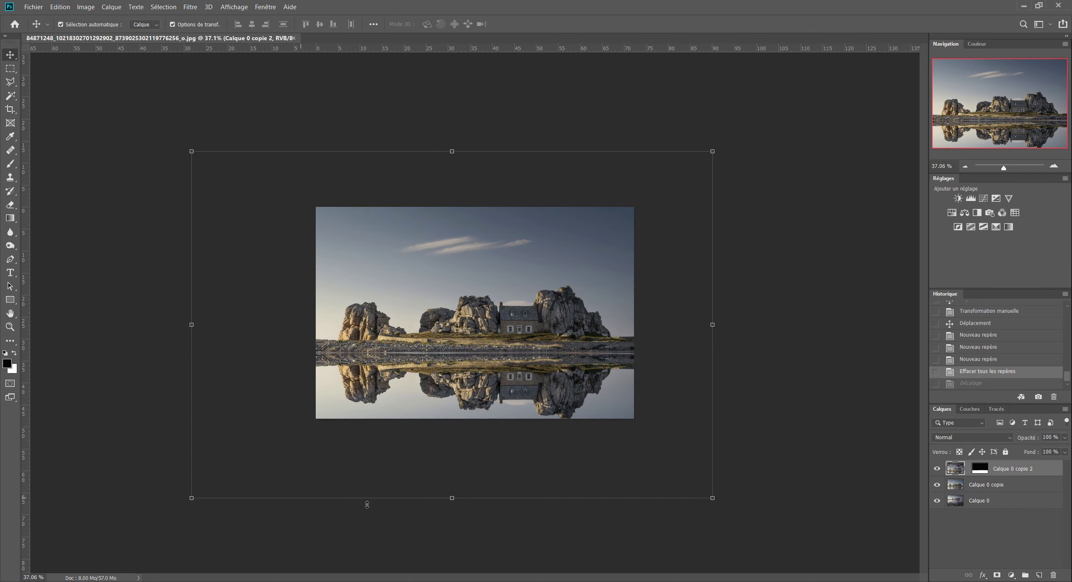
click(452, 498)
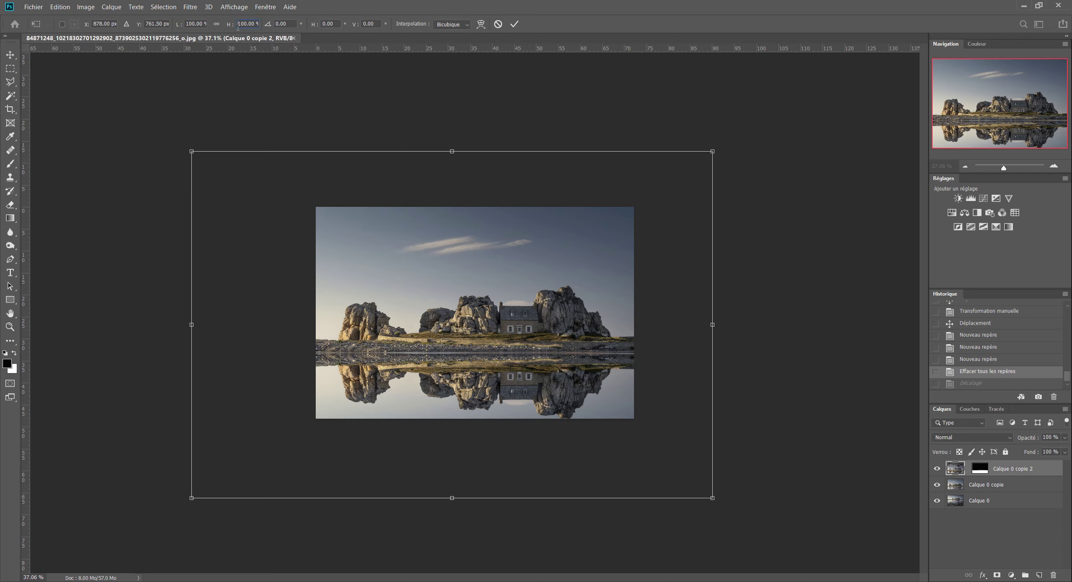
text(95)
key(Return)
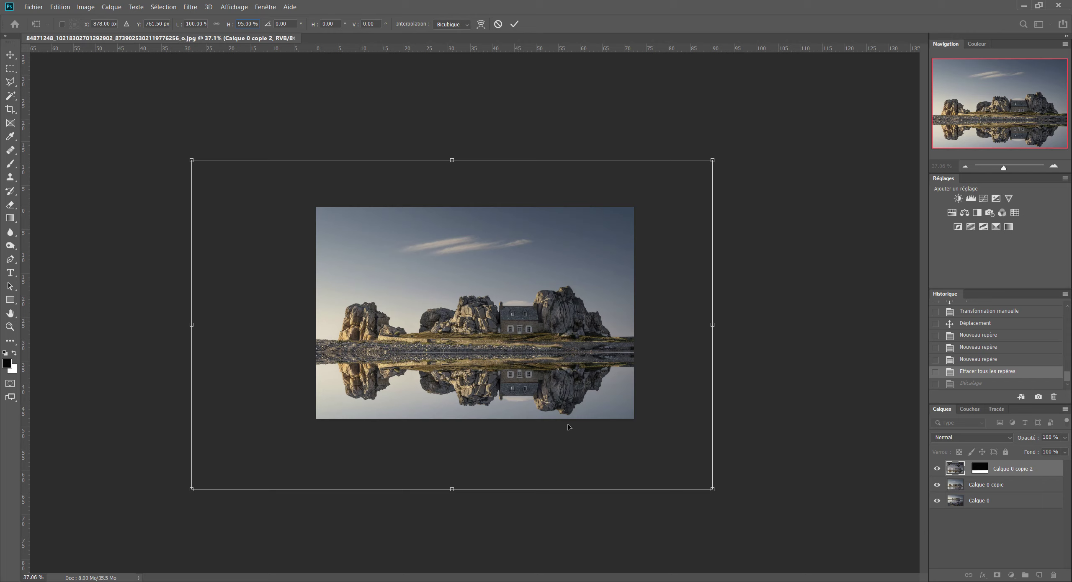
key(Return)
key(Return)
key(ctrl+0)
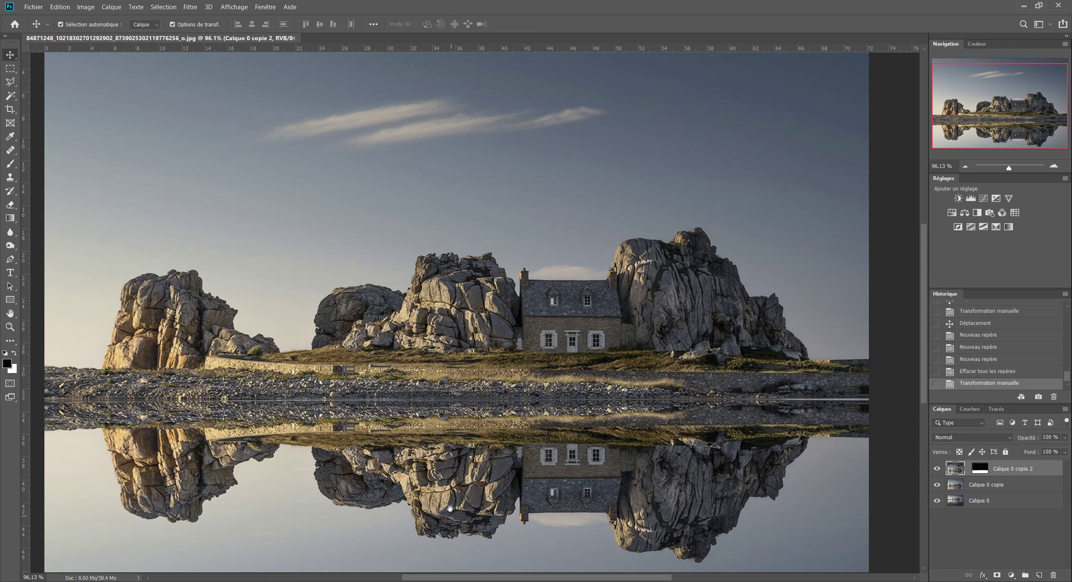
Toggle the reflection layer's visibility to compare the image with and without it
scroll(431, 435, down, 5)
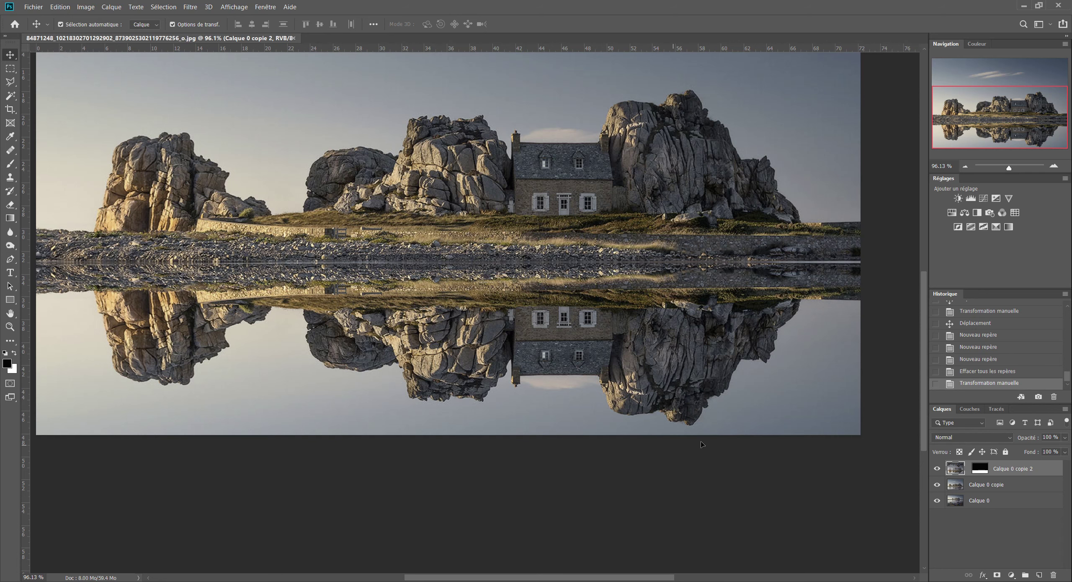
click(937, 469)
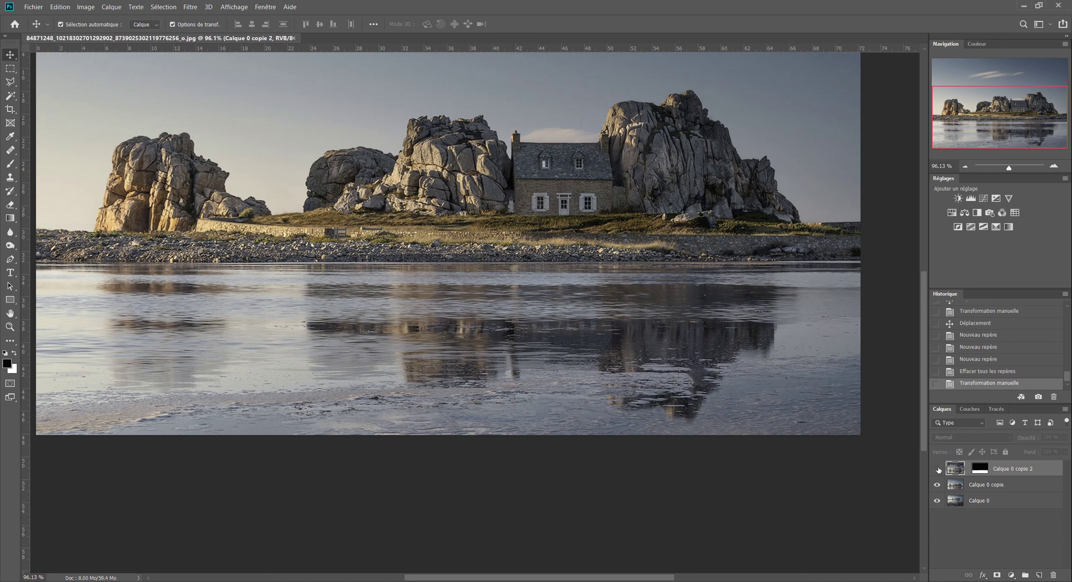
click(937, 469)
click(937, 469)
click(937, 468)
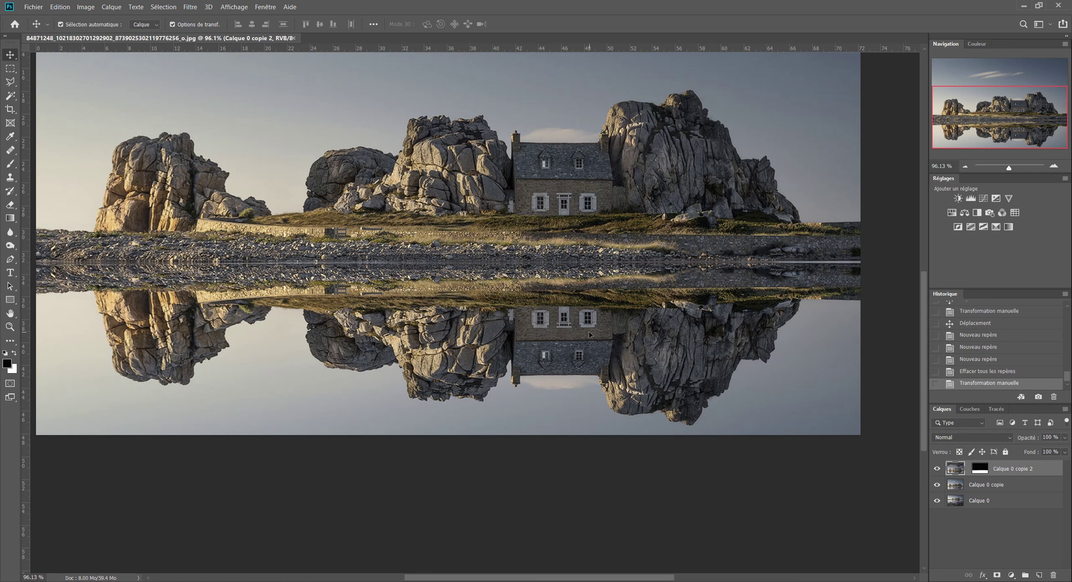
Reapply the offset filter to the reflection, check it, and add an empty group, Groupe 1
key(ctrl+f)
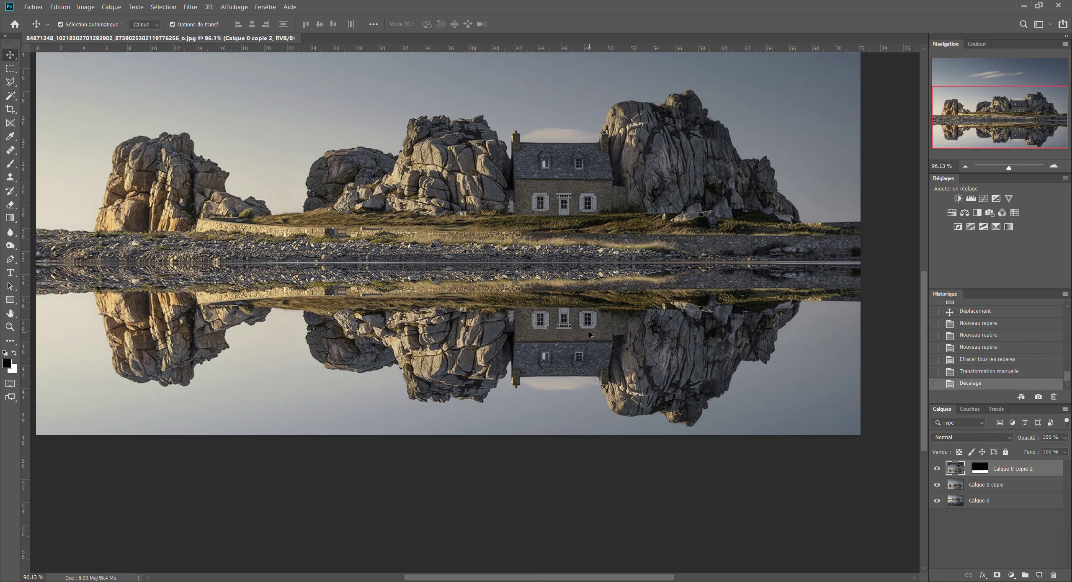
click(938, 470)
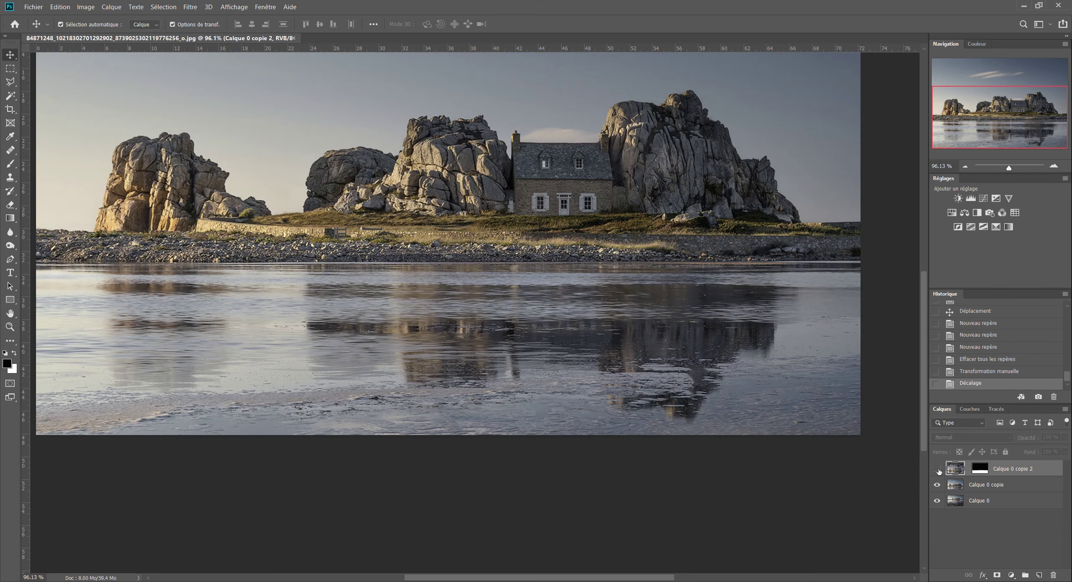
click(937, 469)
click(937, 469)
click(937, 469)
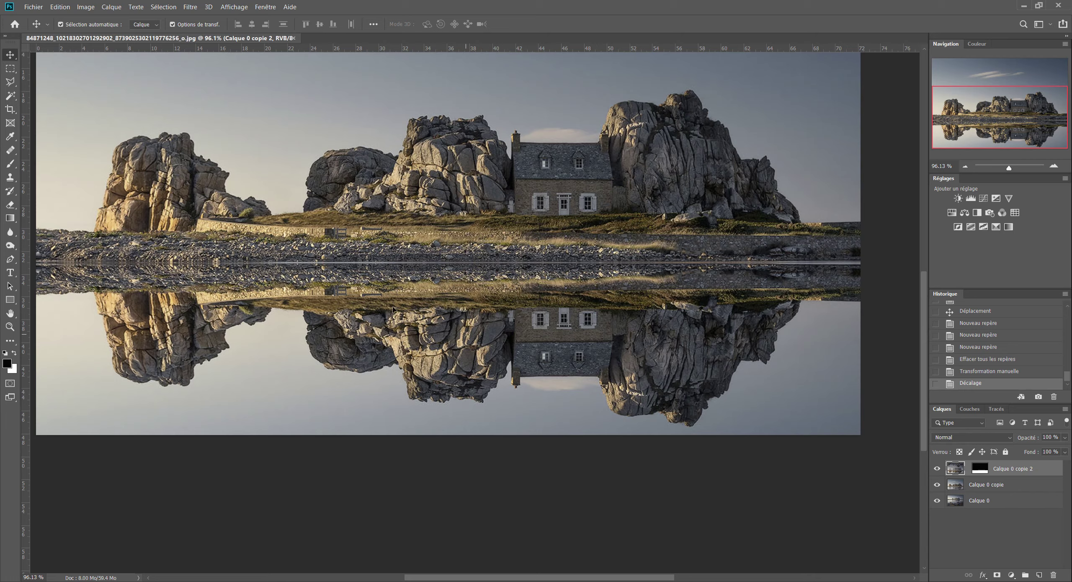
scroll(418, 369, down, 3)
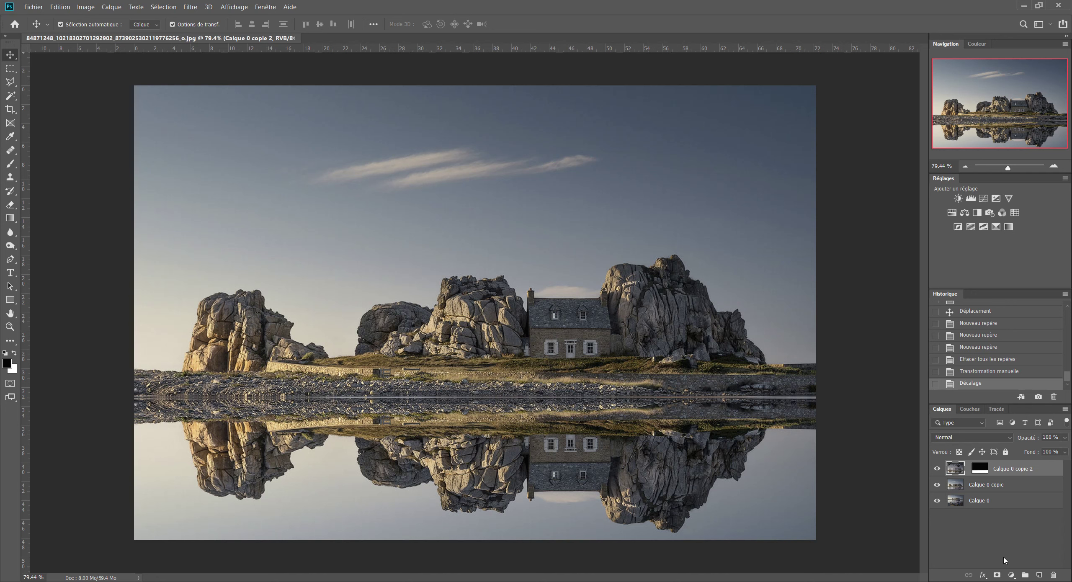
click(1025, 575)
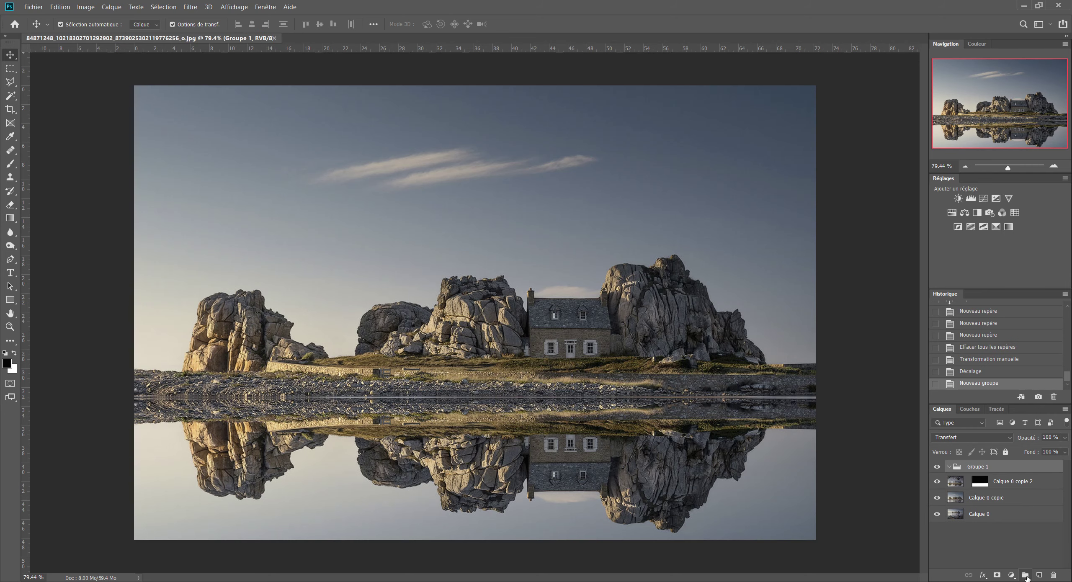
Transfer the reflection's layer mask onto Groupe 1, then reselect Calque 0 copie 2
mouse_move(980, 484)
mouse_down()
mouse_move(987, 468)
mouse_move(960, 473)
mouse_up()
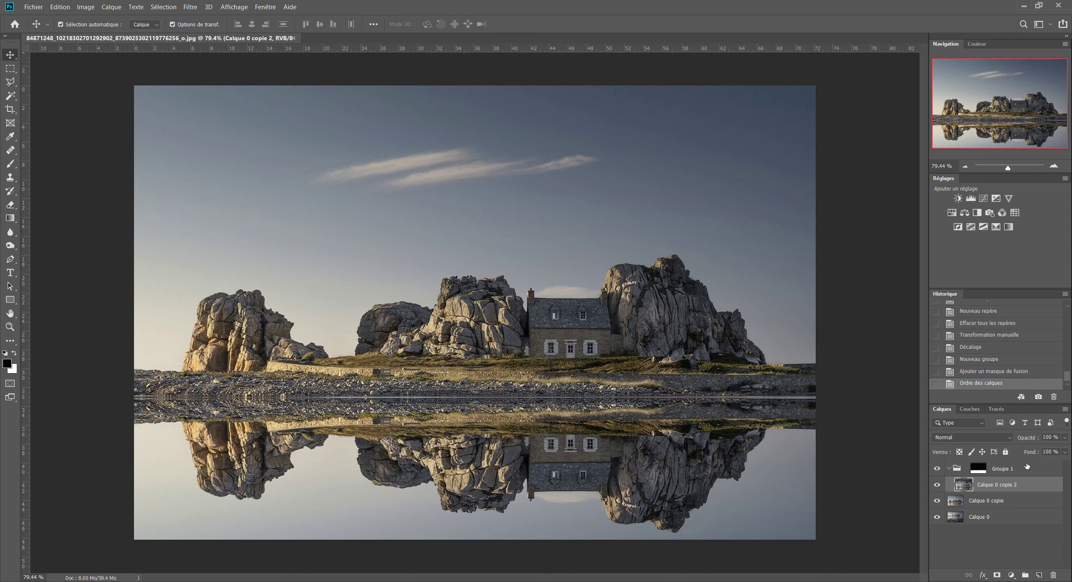
click(976, 465)
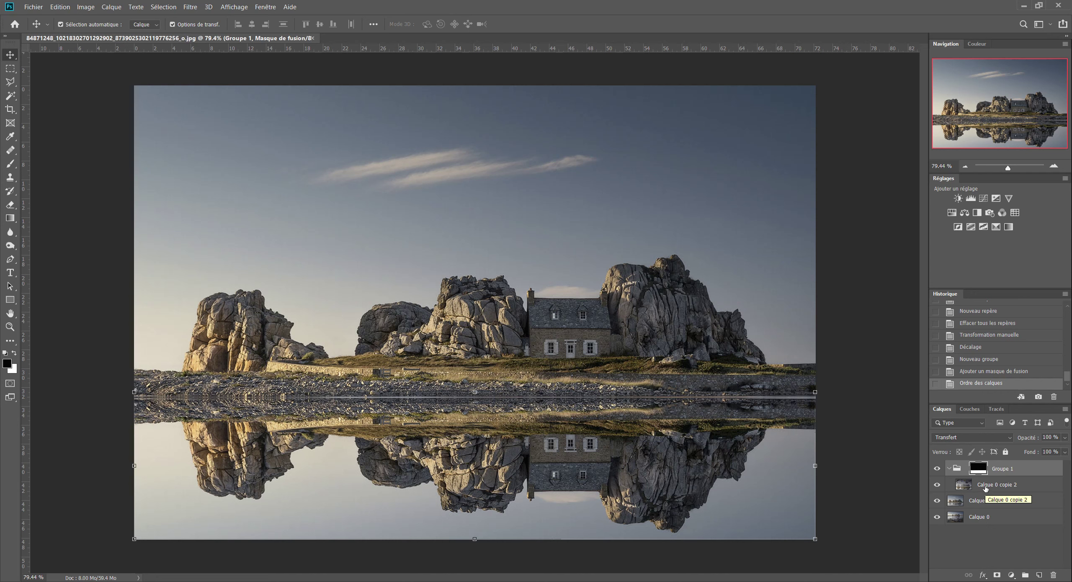
click(985, 487)
click(982, 469)
click(987, 486)
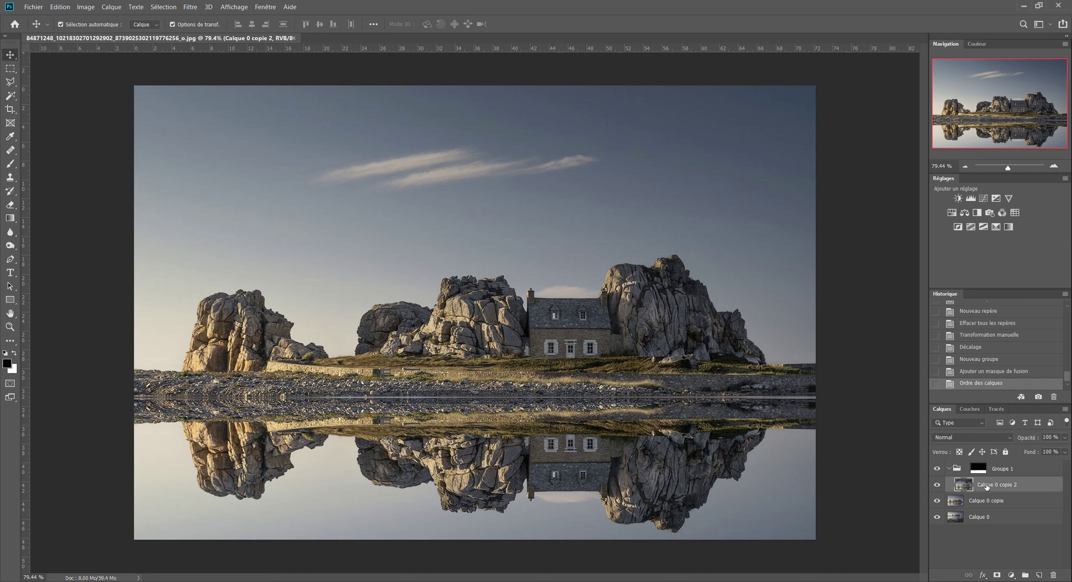
right_click(1035, 488)
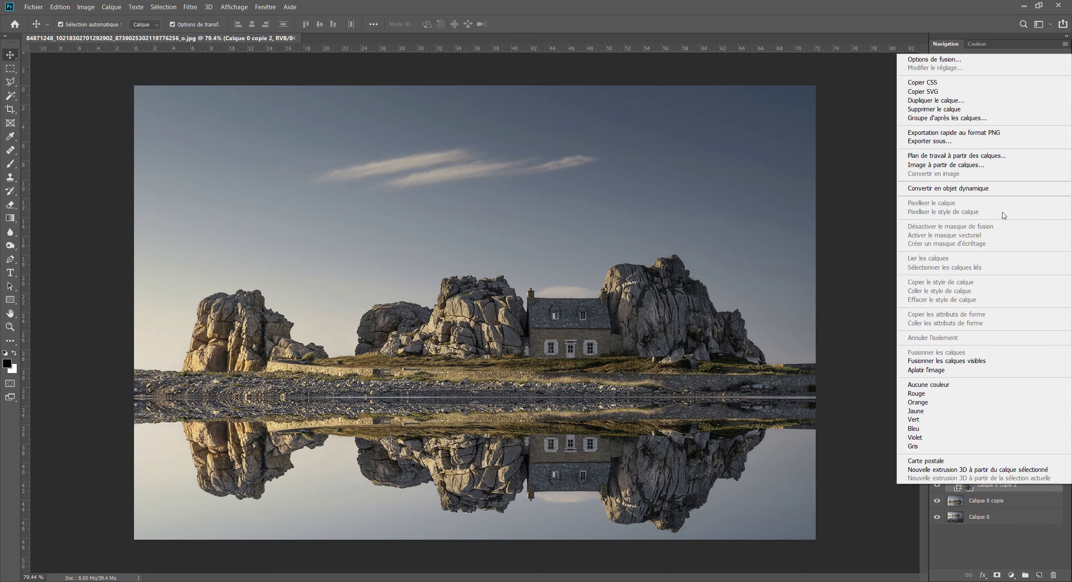
Convert the Calque 0 copie 2 reflection layer into a smart object
click(990, 191)
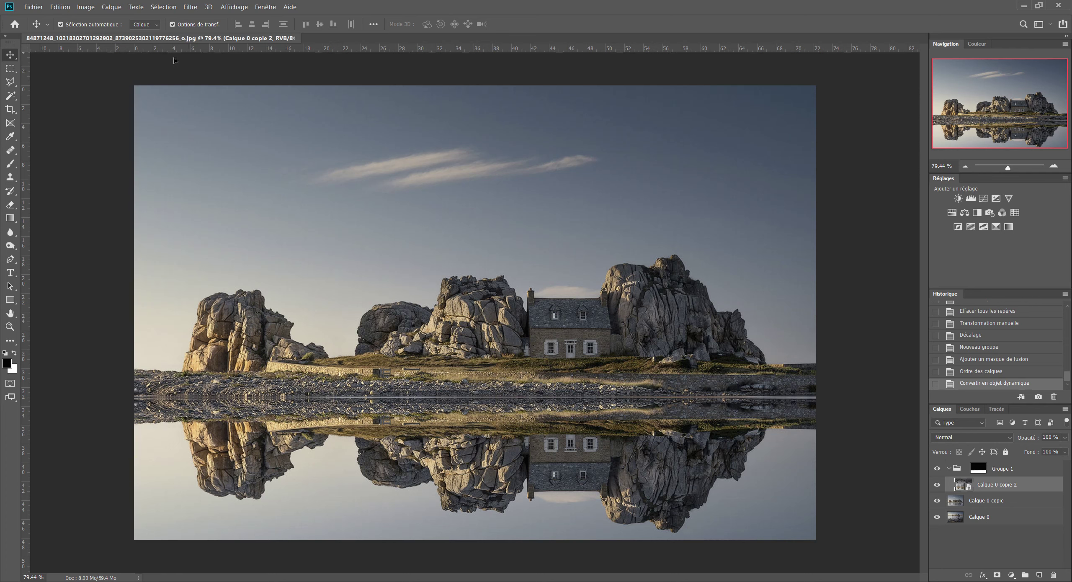
click(190, 7)
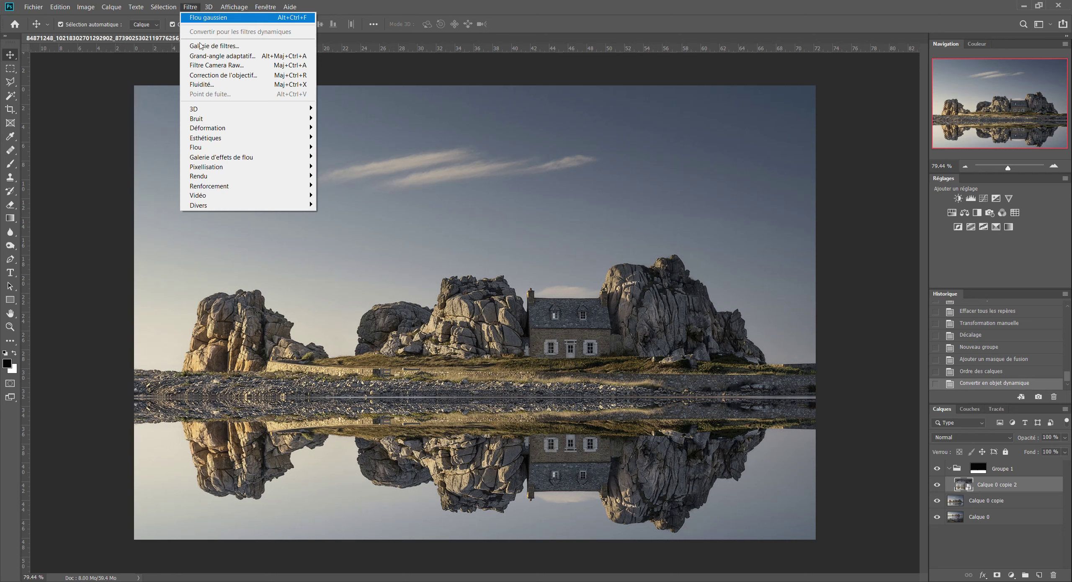
mouse_move(247, 147)
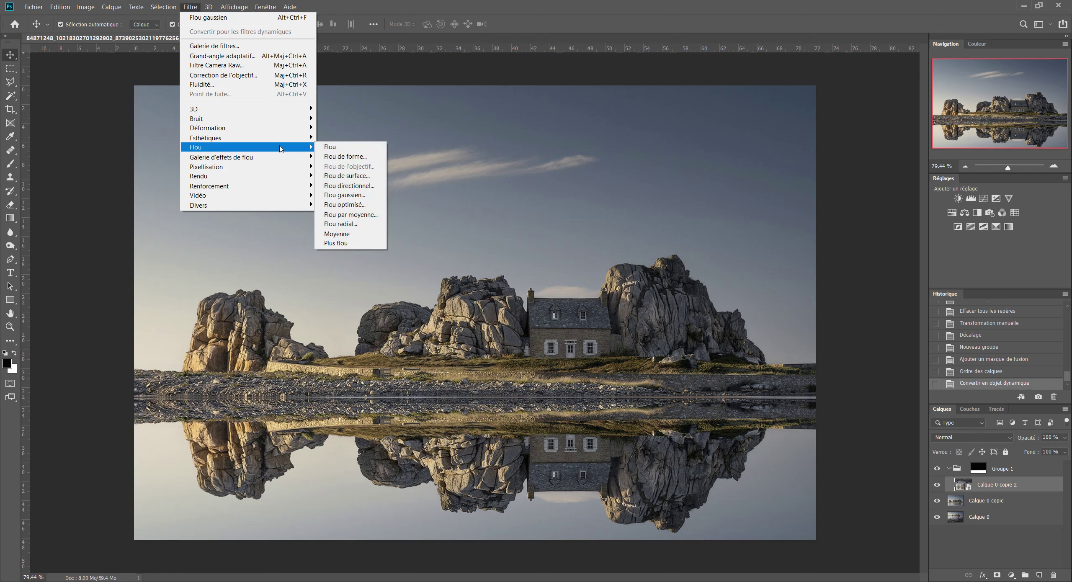
Apply a Flou directionnel smart filter at angle 0 and distance 10 pixels to the reflection
click(347, 186)
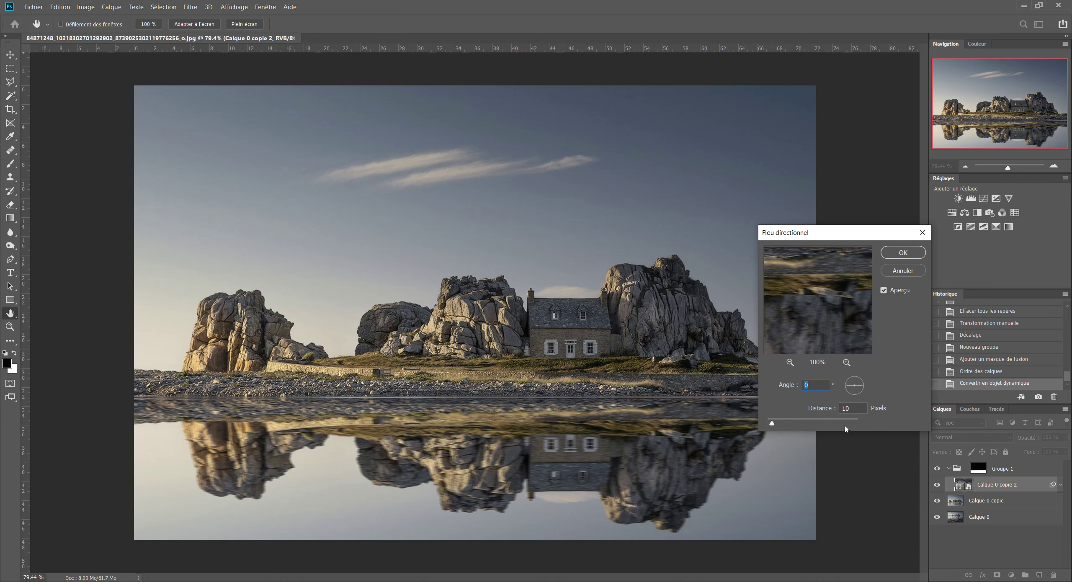
click(853, 408)
text(0)
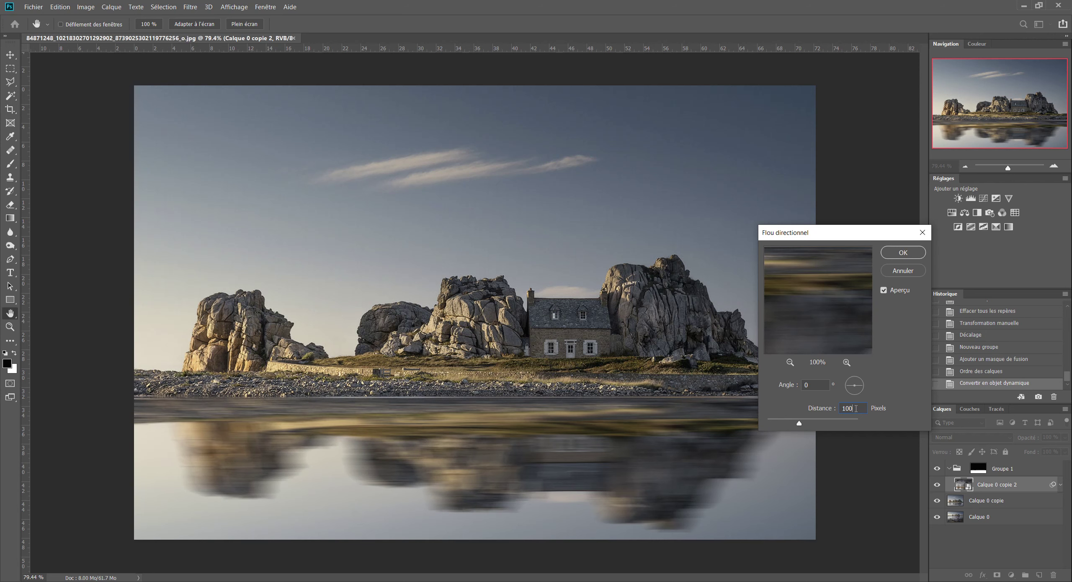
key(BackSpace)
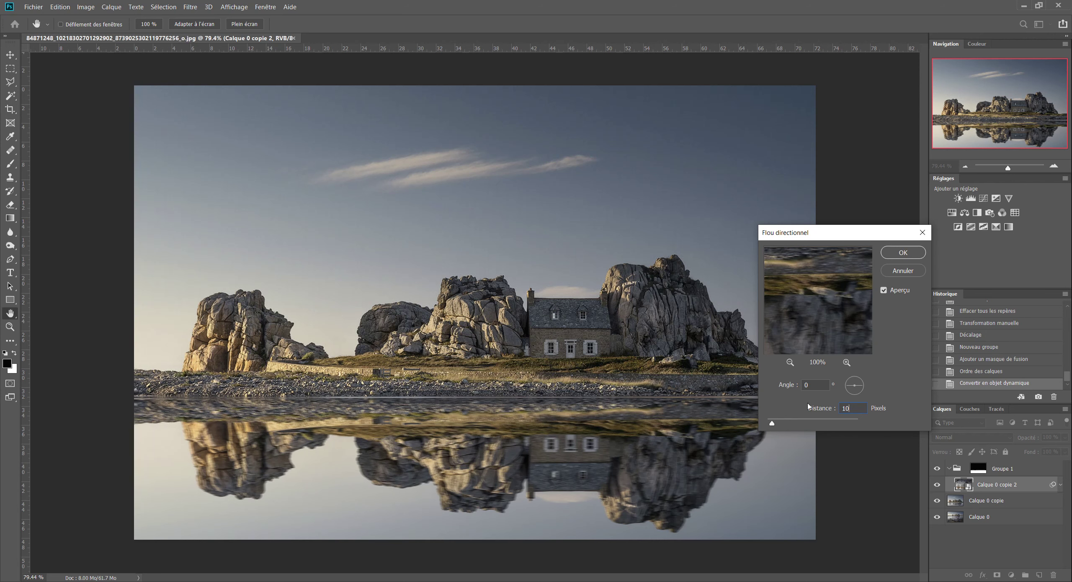
click(894, 256)
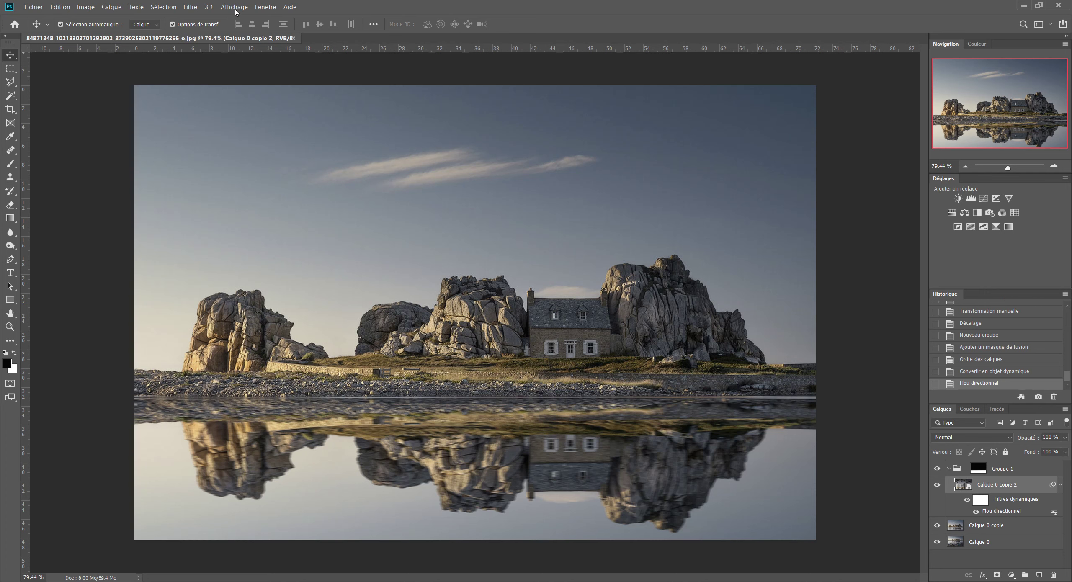
click(190, 8)
mouse_move(196, 147)
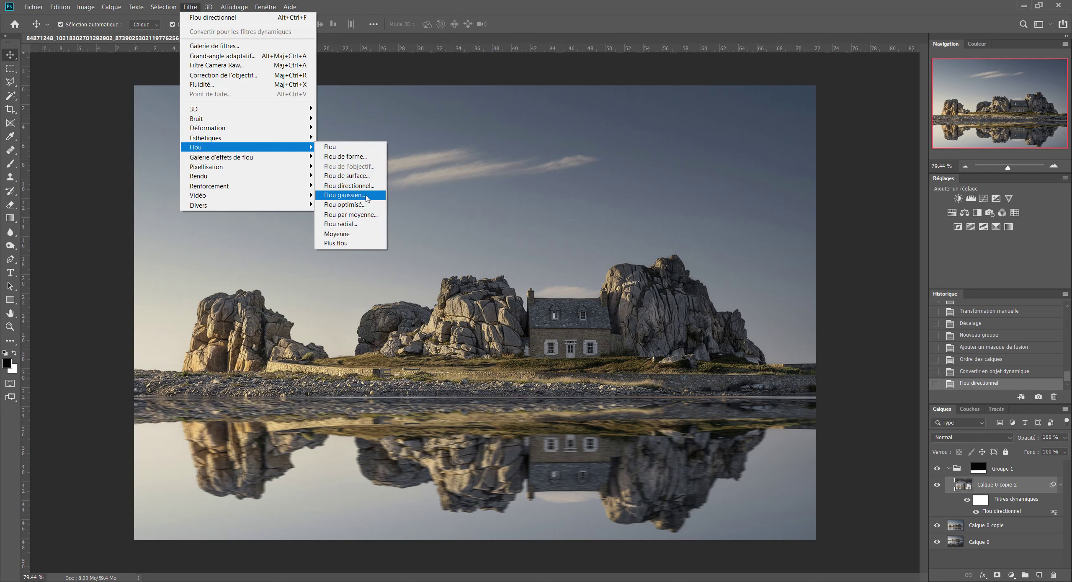
Add a 3-pixel Flou gaussien smart filter and toggle the motion blur to compare
click(365, 195)
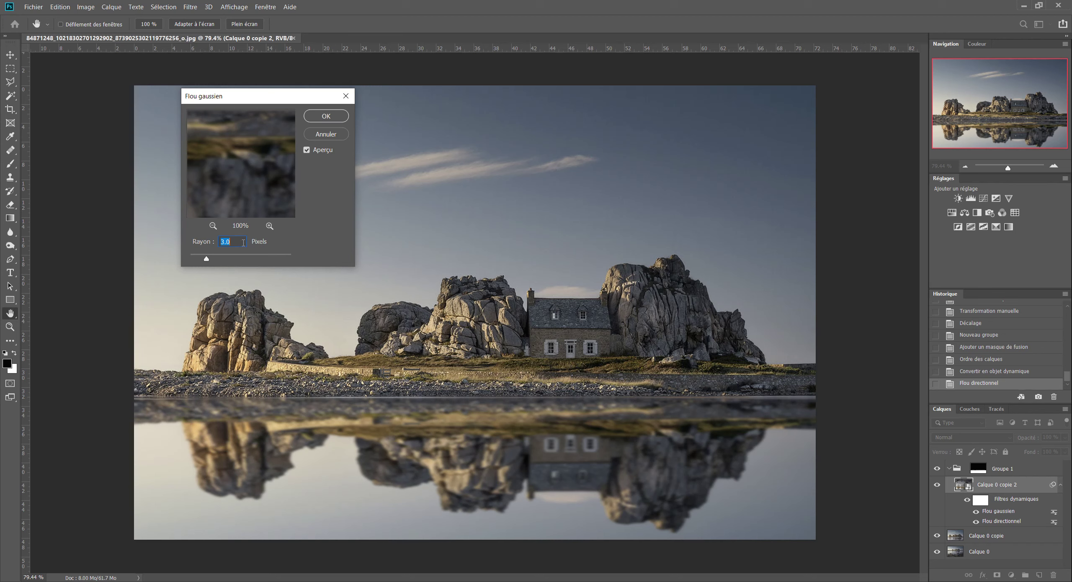
click(320, 117)
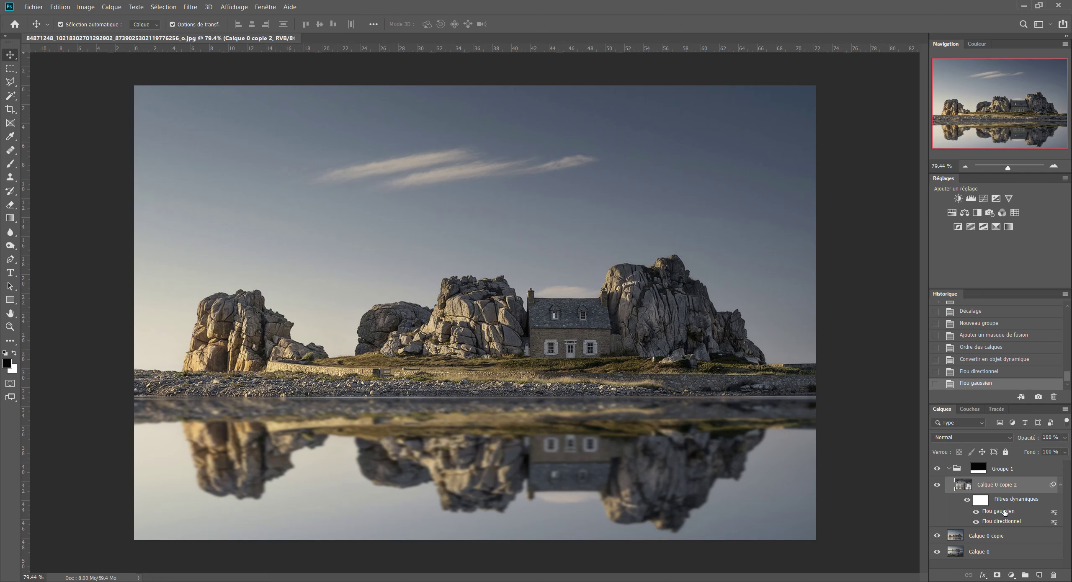
click(976, 522)
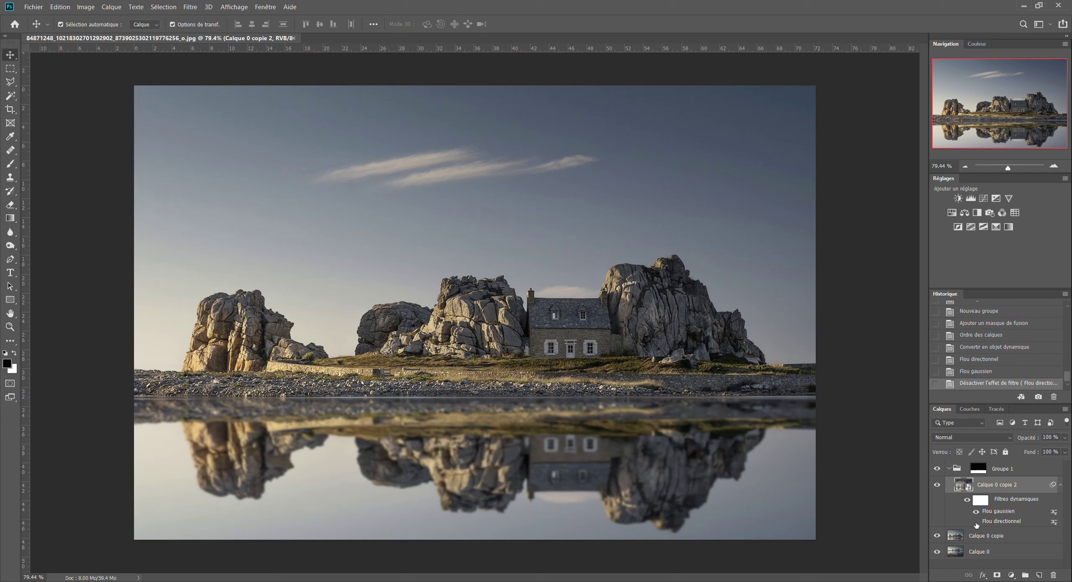
click(976, 522)
click(976, 522)
click(976, 523)
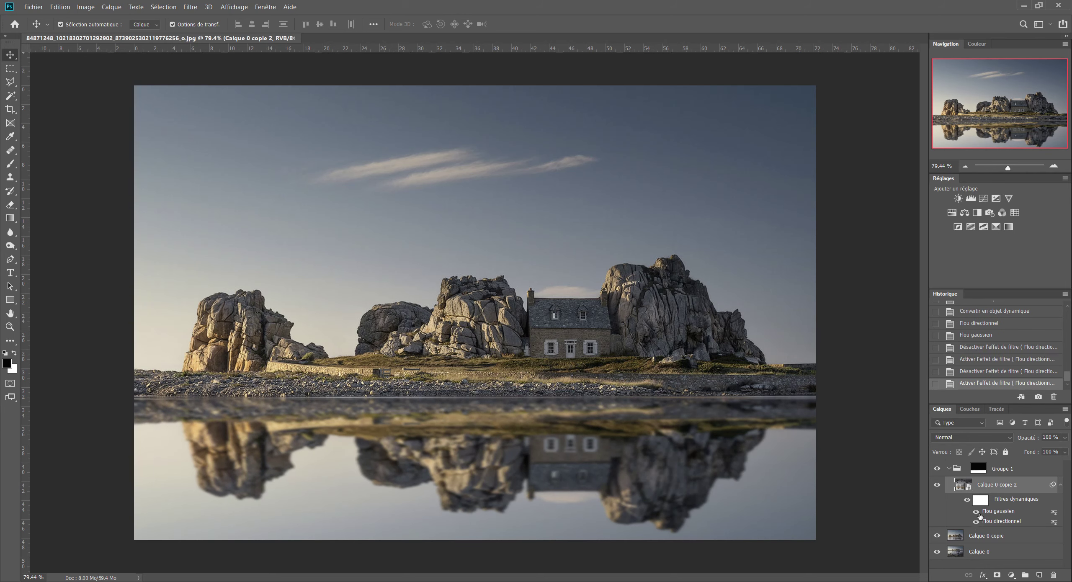
Toggle the Gaussian blur to compare, then re-edit its radius back to 3 pixels
click(976, 512)
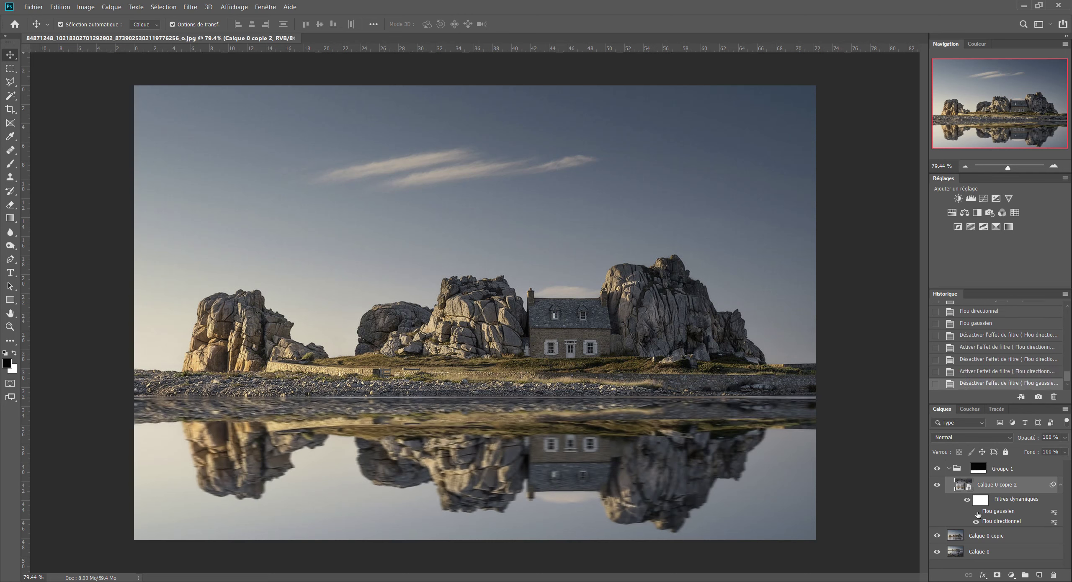
click(976, 511)
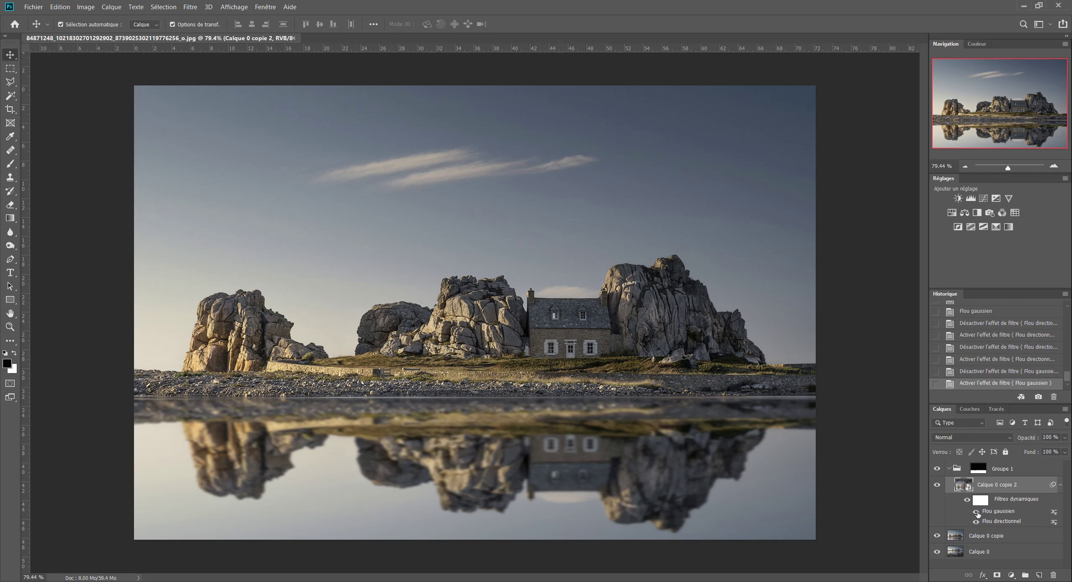
double_click(1004, 512)
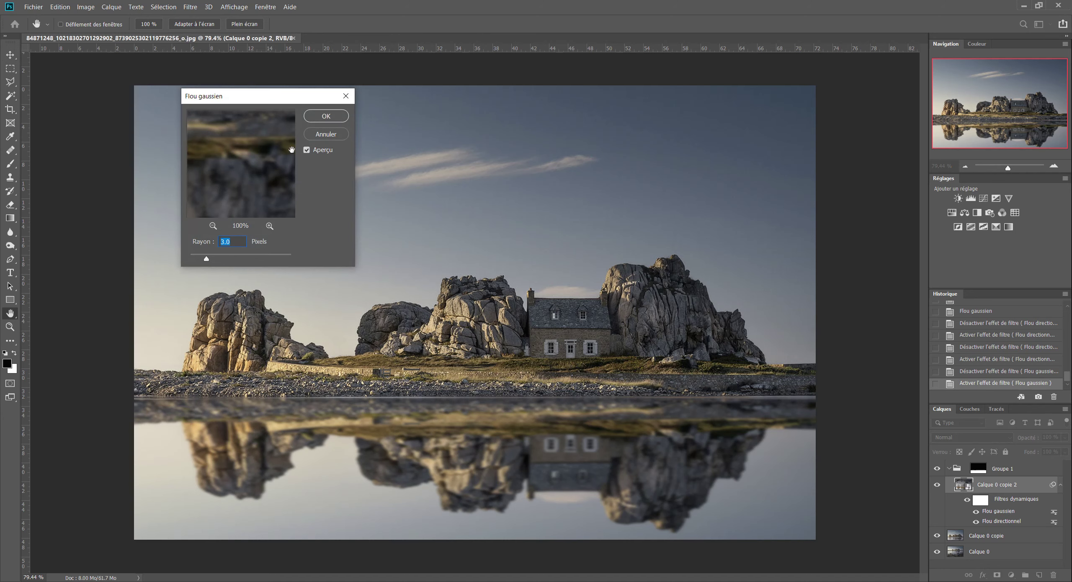
drag(206, 260, 257, 258)
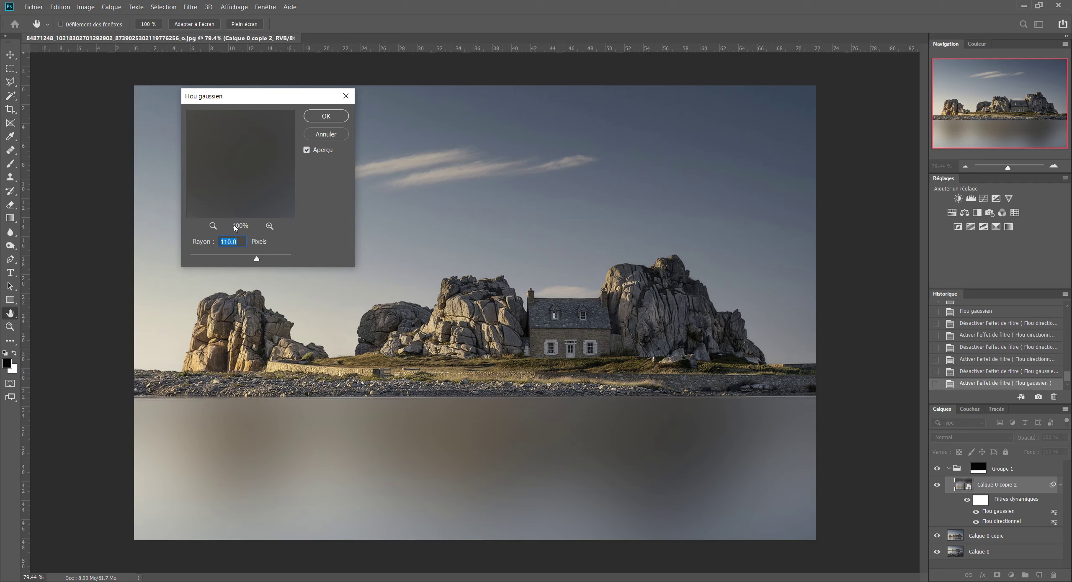
text(3)
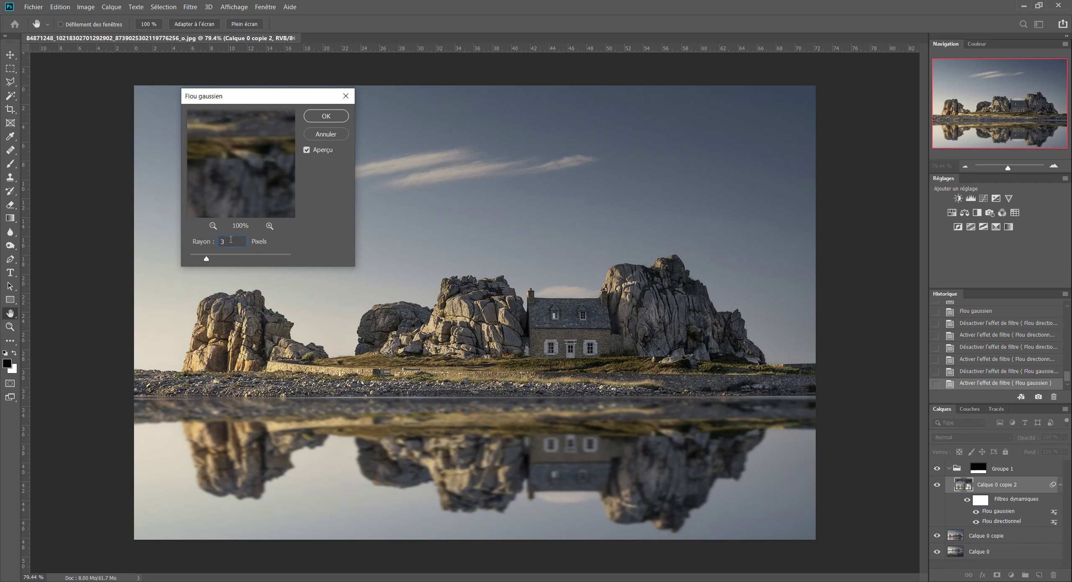
click(326, 116)
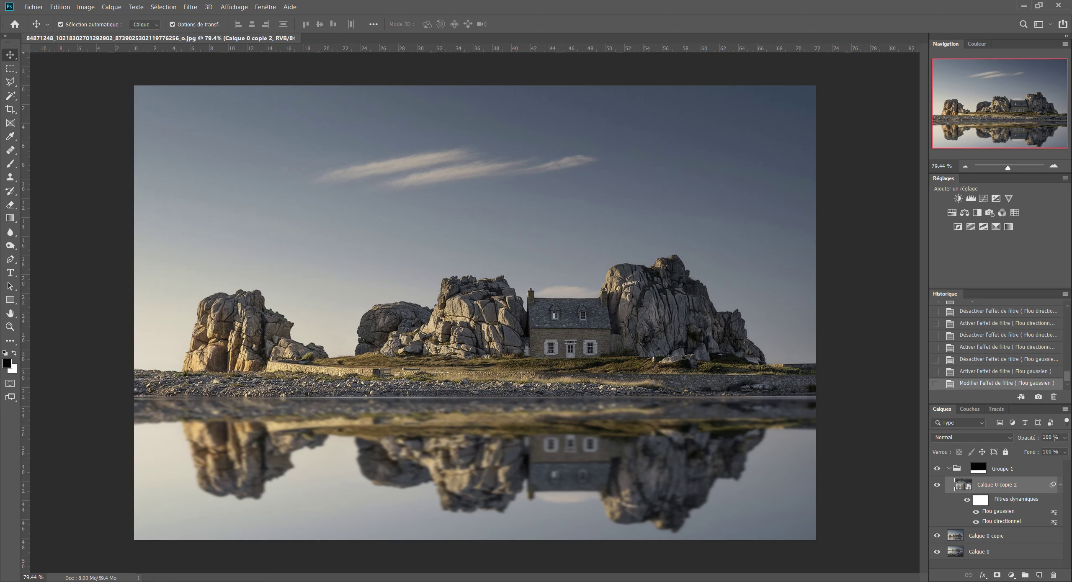
Set the reflection layer's opacity to 60%, then hide Groupe 1 to compare
click(1065, 438)
drag(1064, 451, 1048, 455)
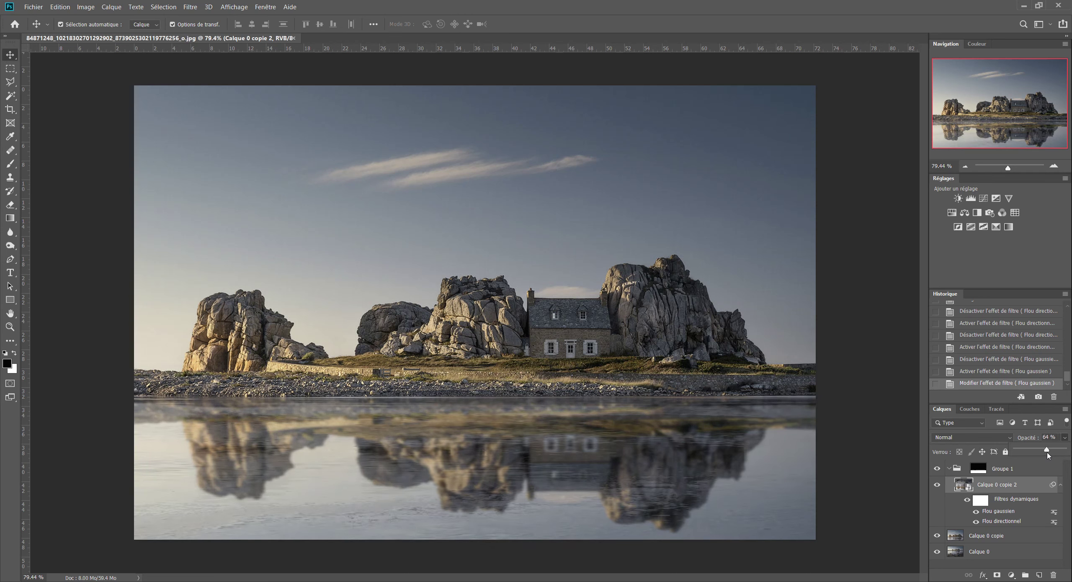
drag(1048, 456, 1045, 456)
drag(1046, 455, 1053, 455)
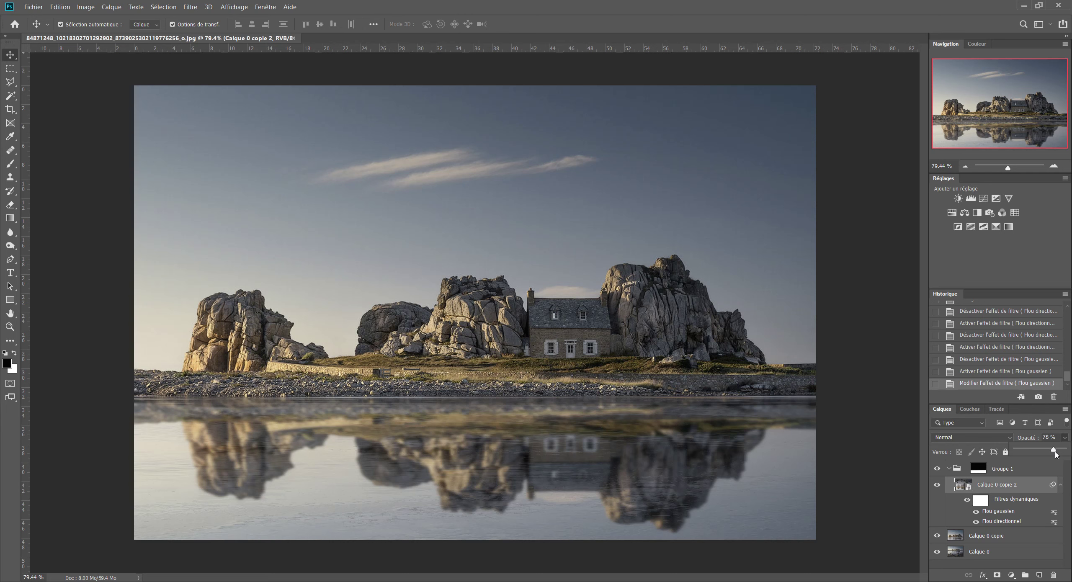
drag(1054, 456, 1046, 456)
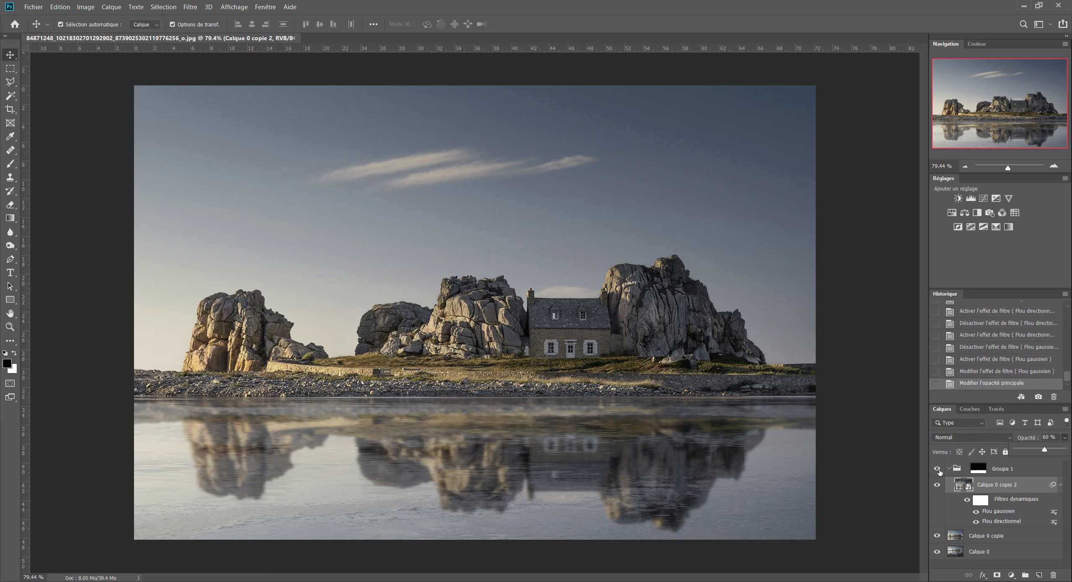
click(937, 470)
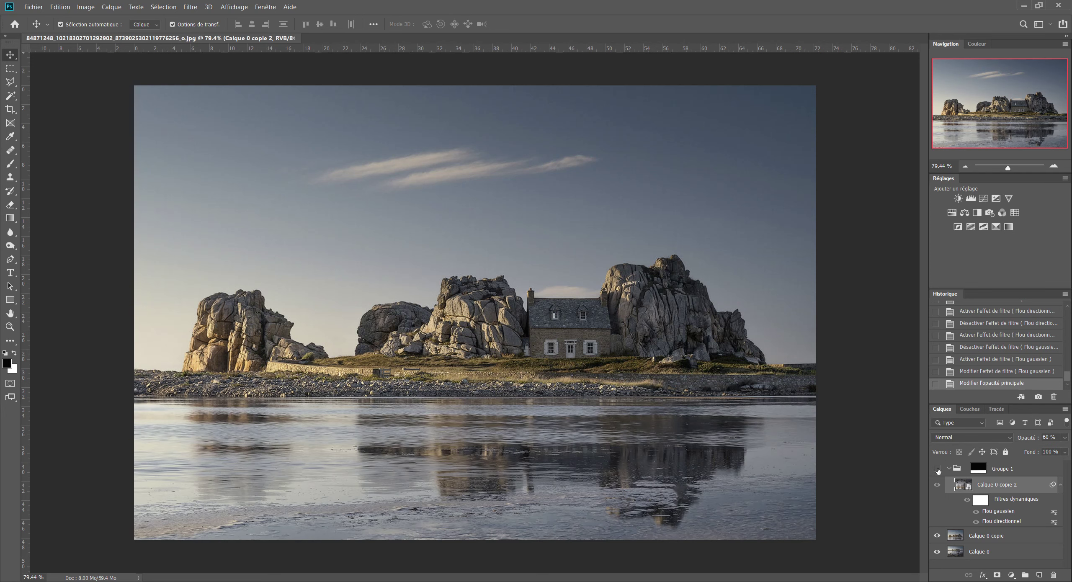
Toggle Groupe 1 on, off and on again, leaving the blurred reflection visible
click(937, 470)
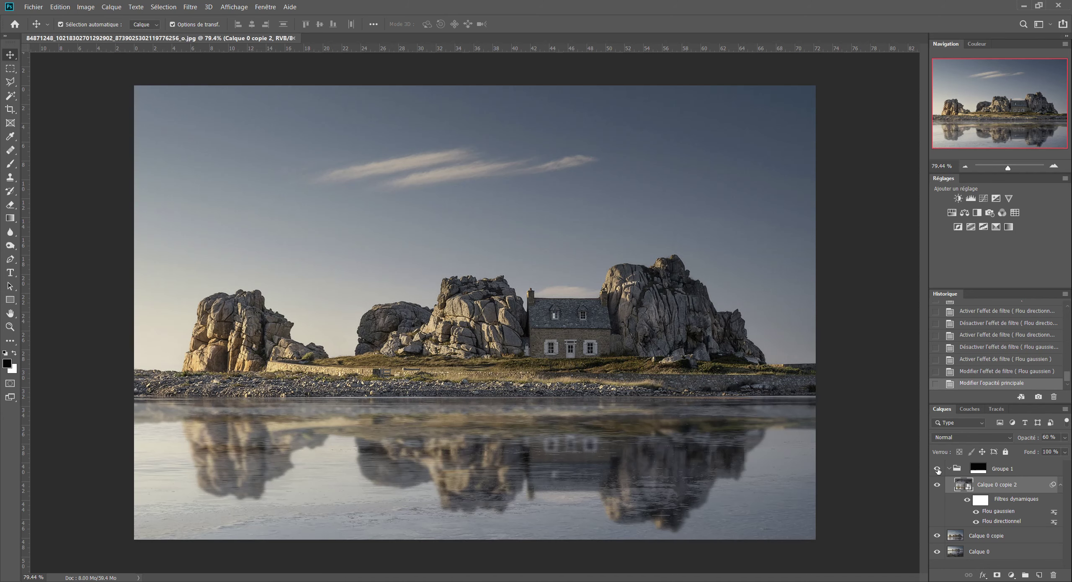
click(937, 470)
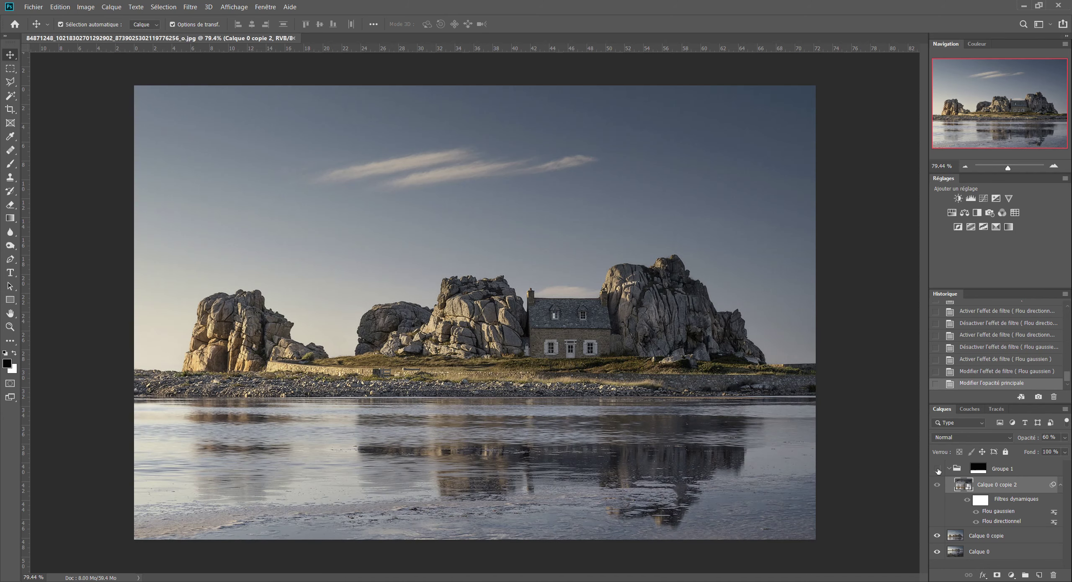
click(937, 469)
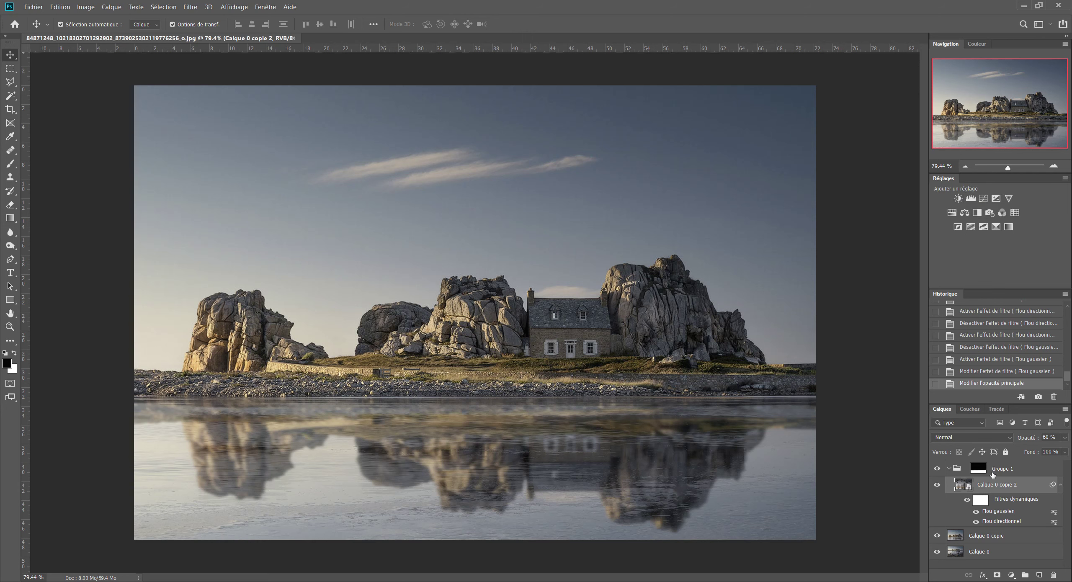
click(958, 199)
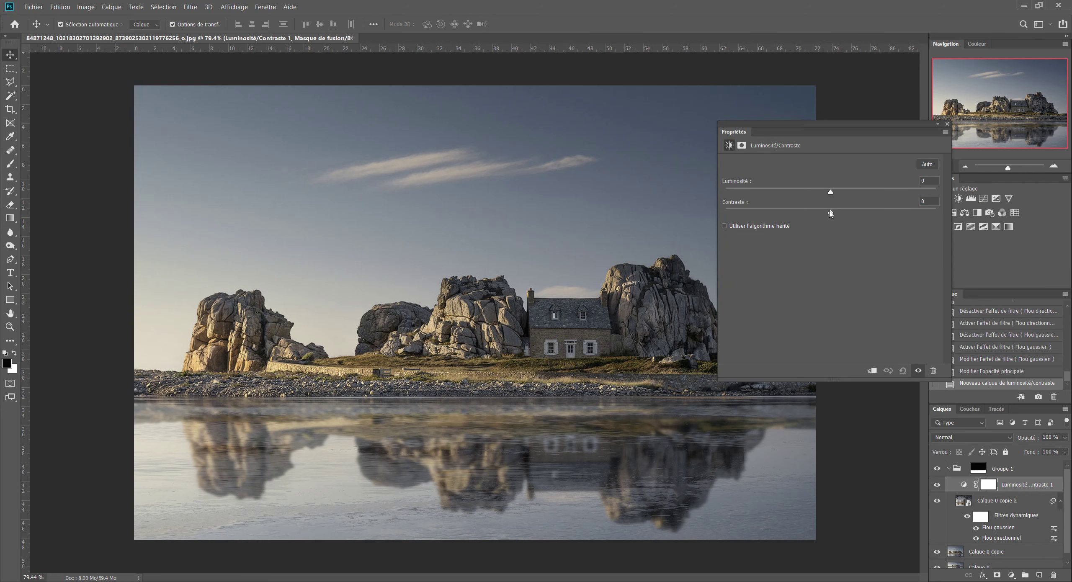
mouse_move(830, 213)
mouse_down()
mouse_move(874, 214)
mouse_move(862, 217)
mouse_up()
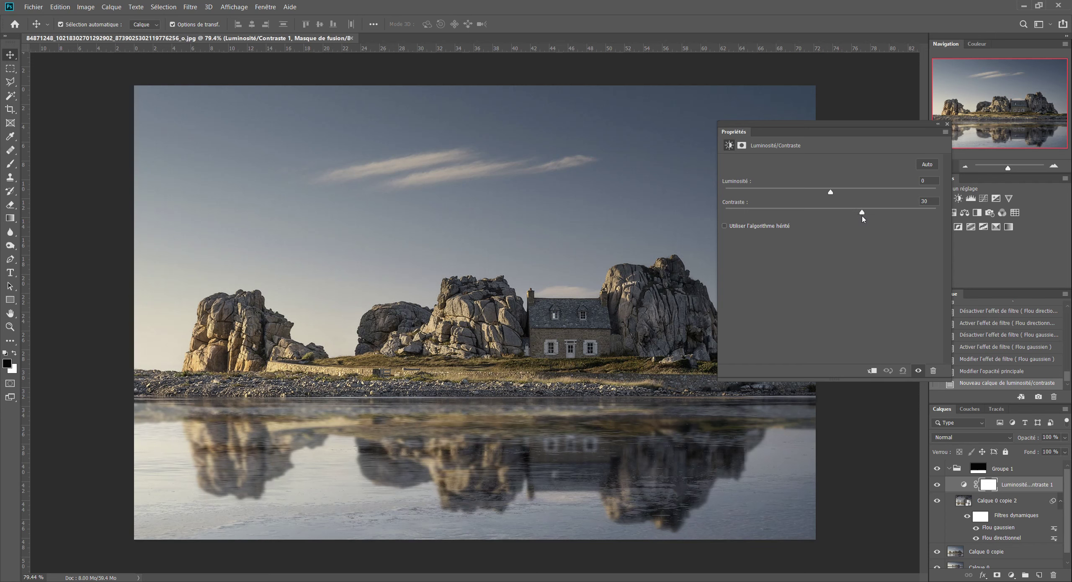
drag(842, 218, 831, 219)
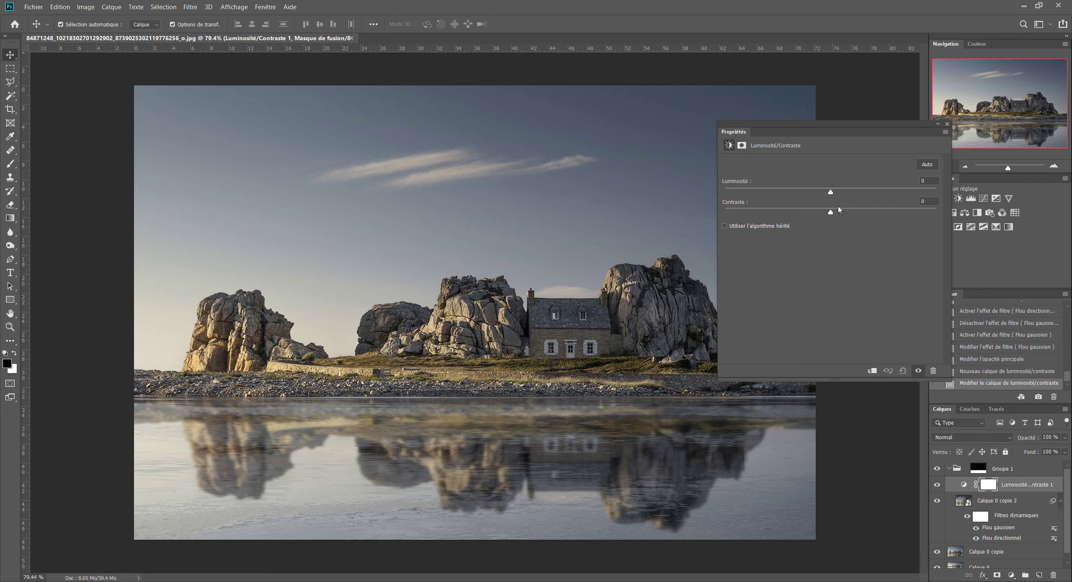
click(948, 124)
key(Delete)
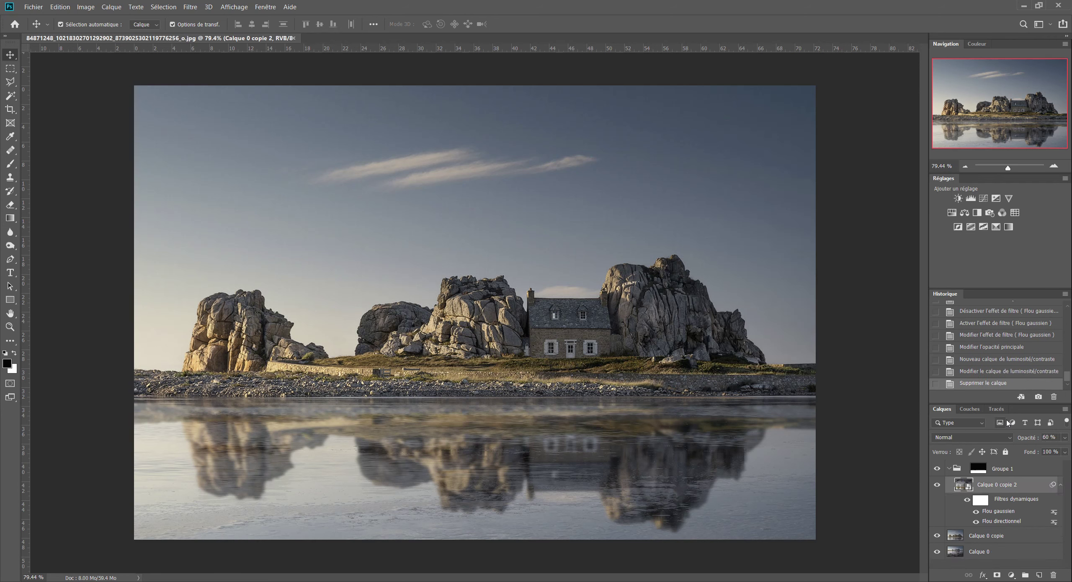
click(1007, 472)
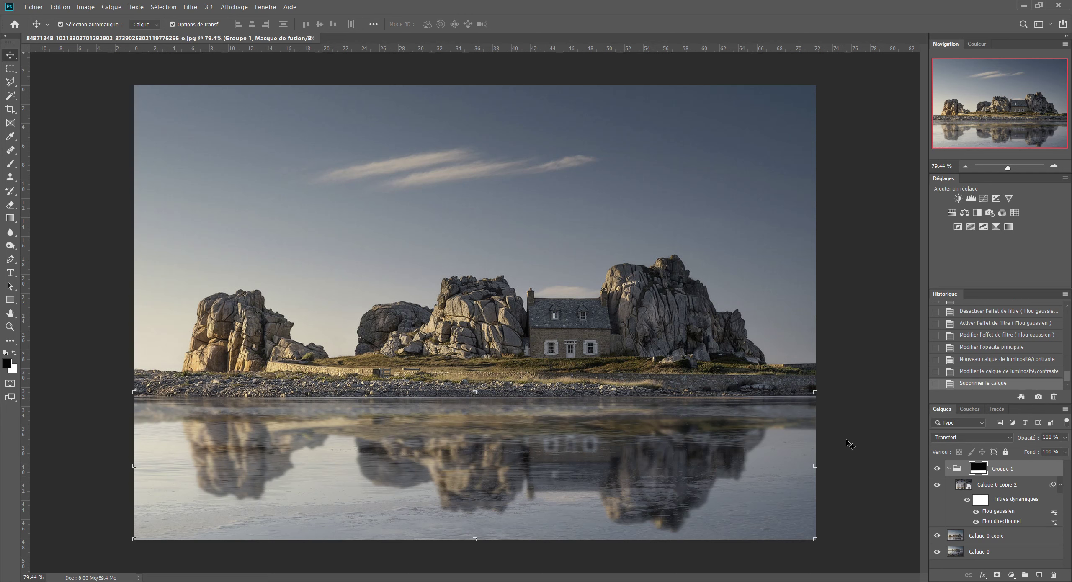
Add a Luminosité/Contraste layer above Groupe 1 with brightness 30, toggling it to compare
click(958, 199)
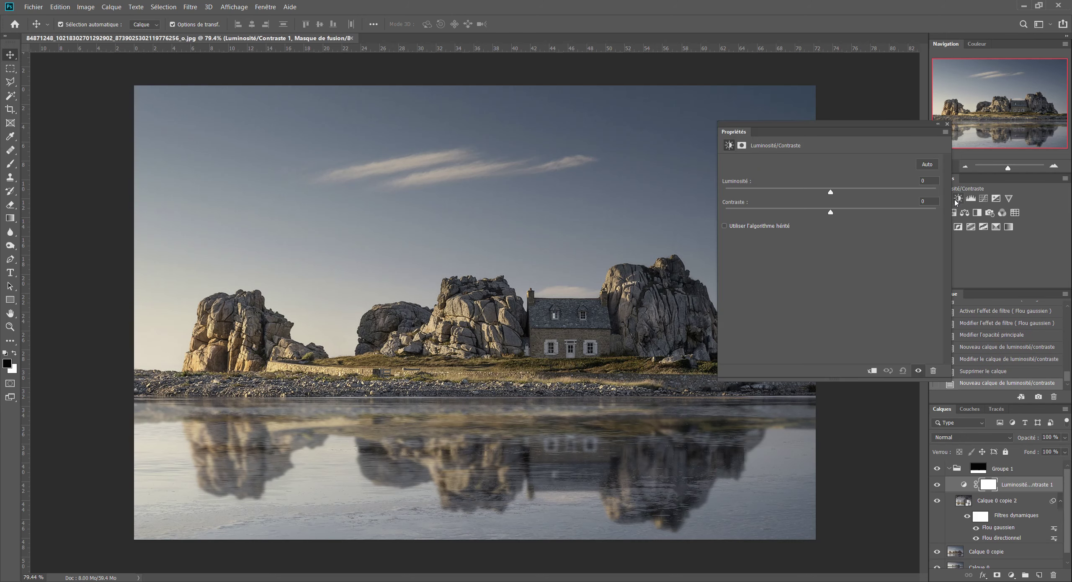
drag(1015, 485, 1009, 462)
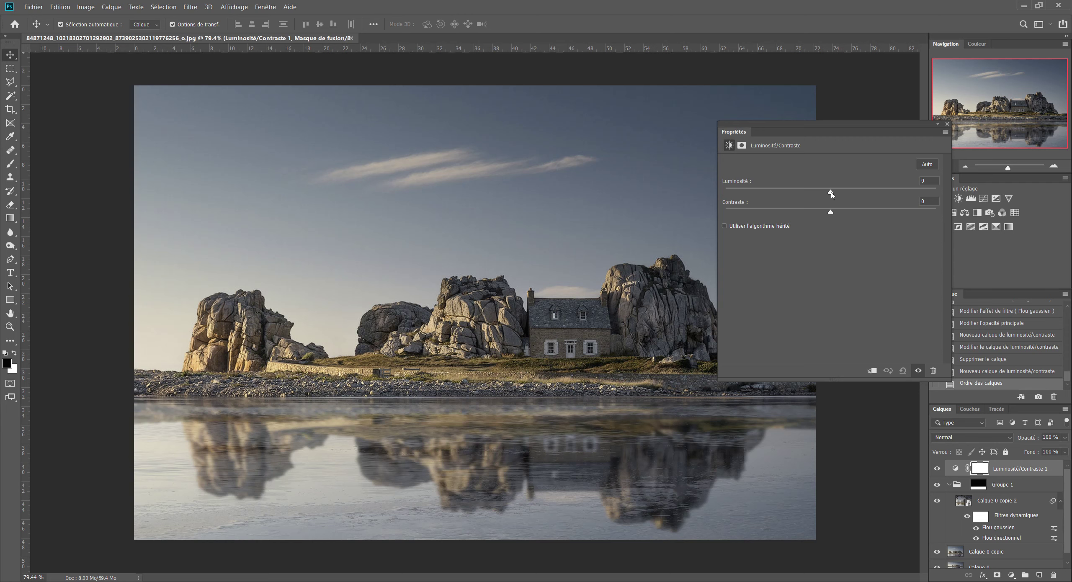
drag(831, 192, 853, 202)
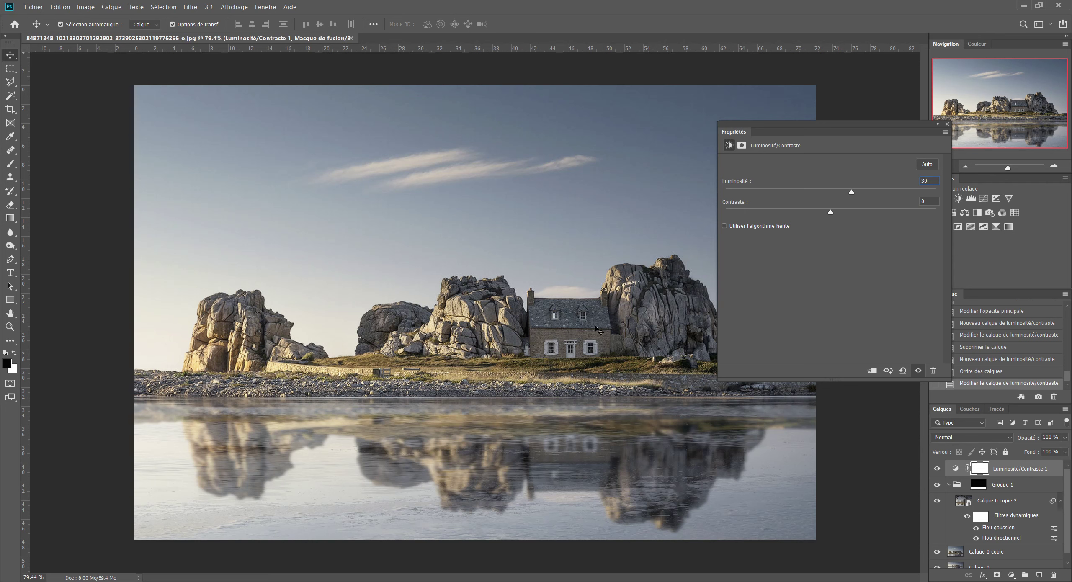
drag(831, 212, 852, 214)
click(948, 124)
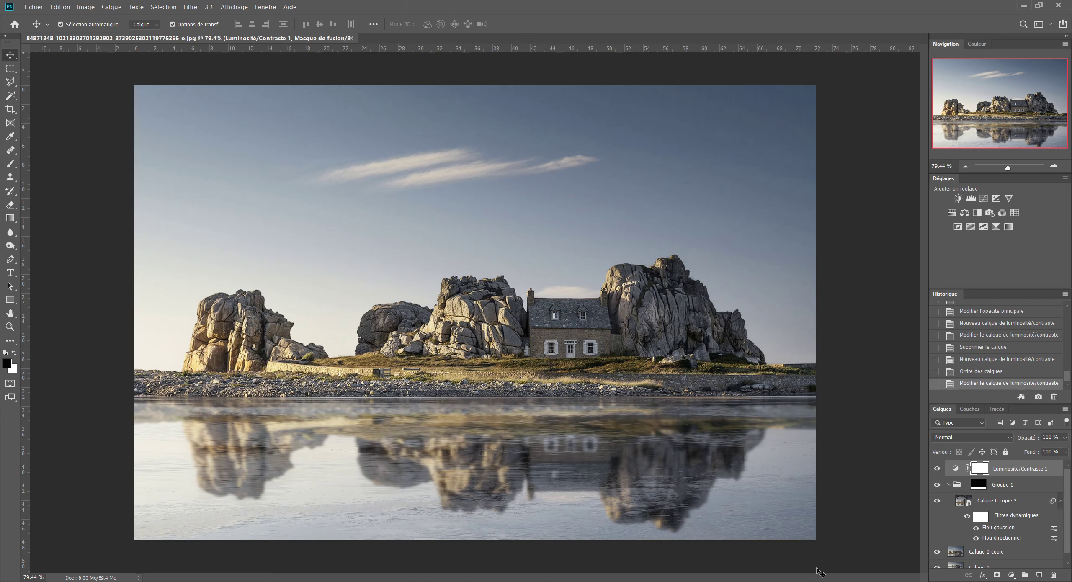
click(937, 469)
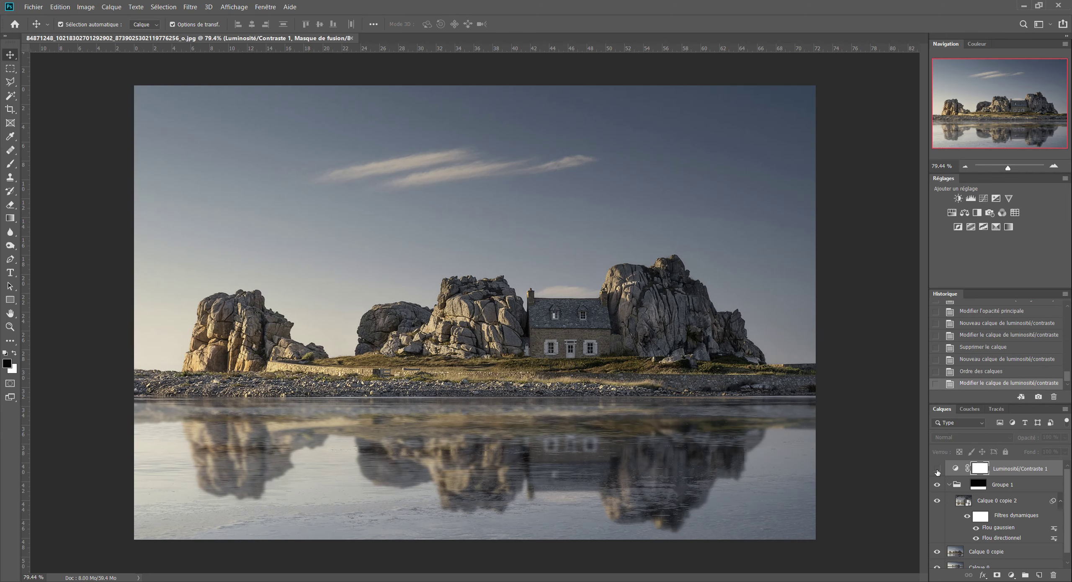
click(937, 470)
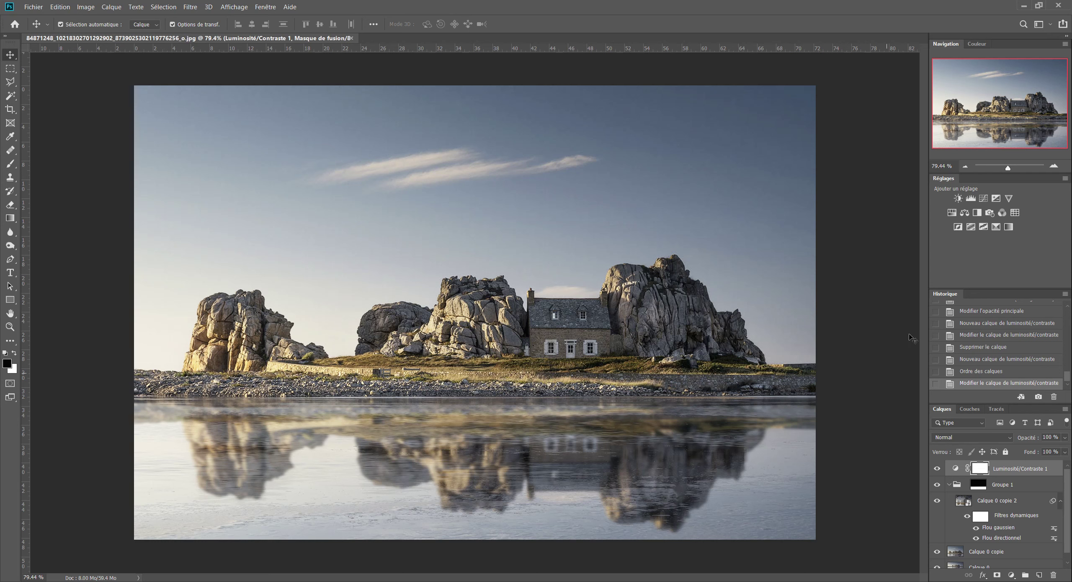
Add a Teinte/Saturation adjustment layer at the top of the layer stack
click(951, 212)
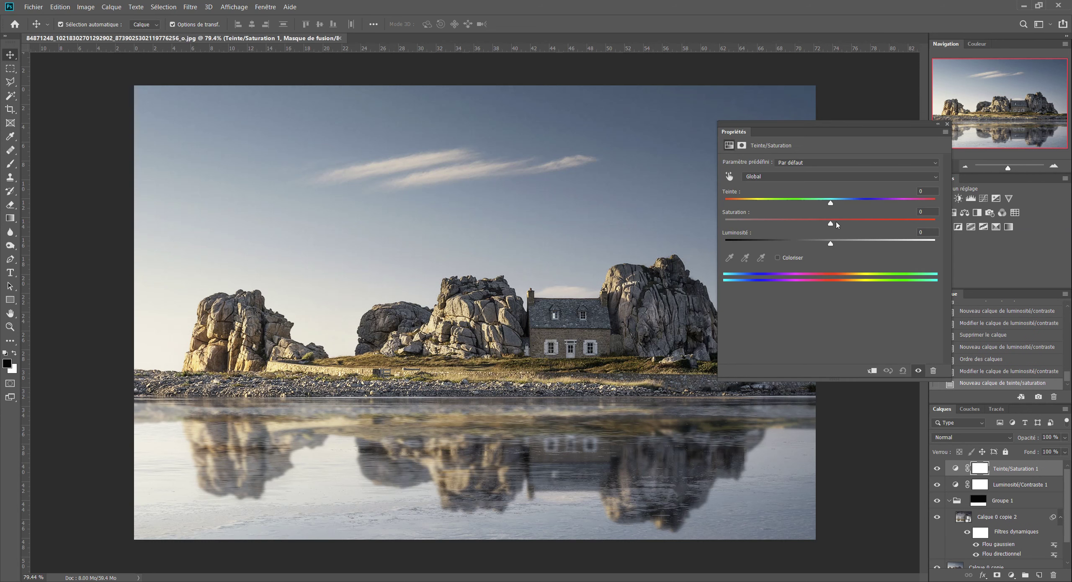
Raise Teinte/Saturation saturation to +25 and pick a soft round 500 px brush
drag(831, 225, 854, 228)
drag(853, 228, 862, 228)
click(948, 125)
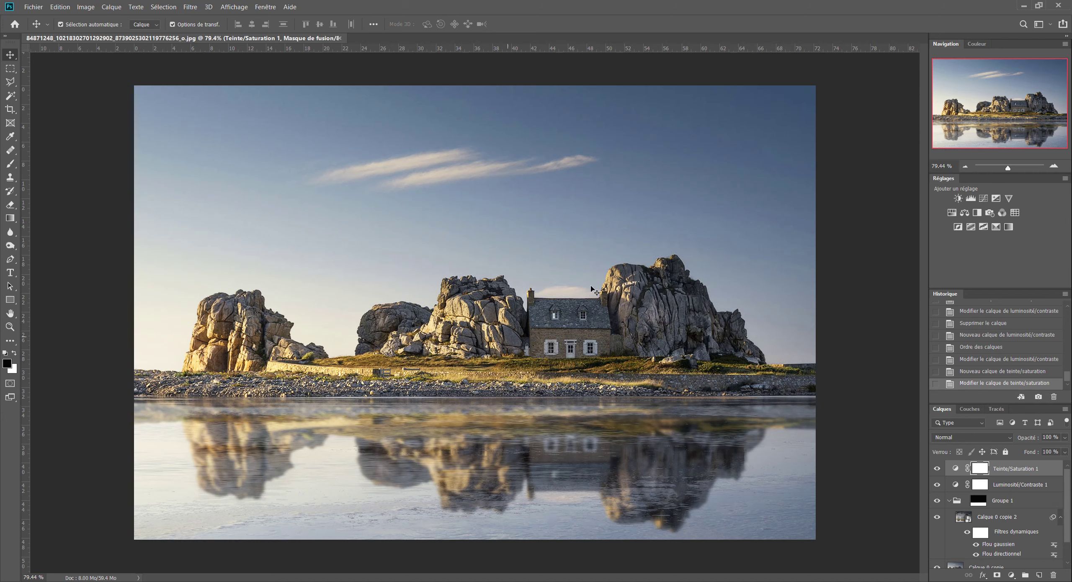
click(10, 163)
right_click(399, 240)
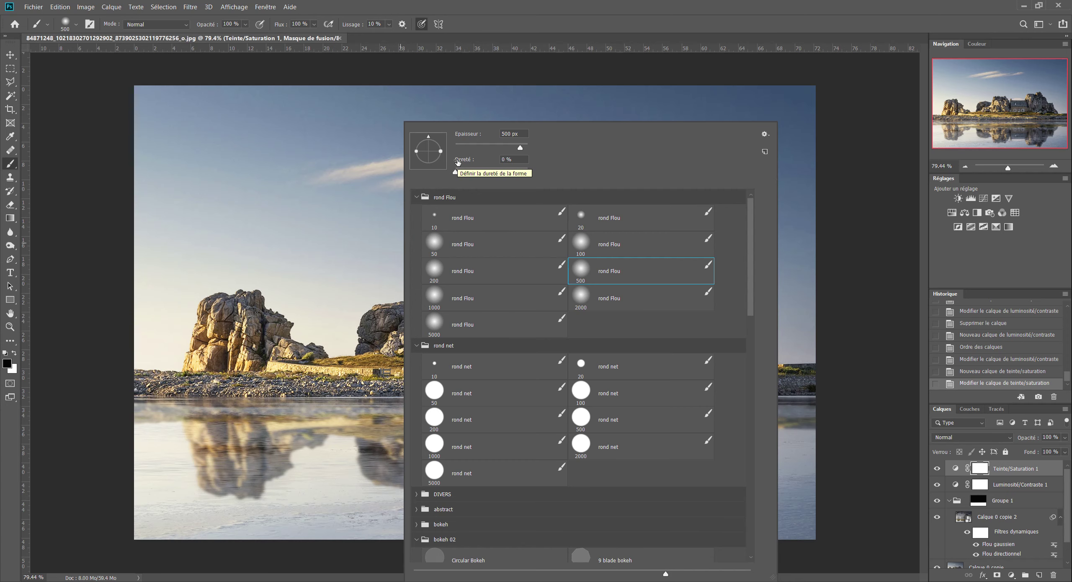
Paint black across the middle of the Teinte/Saturation 1 mask and preview the mask alone
key(Return)
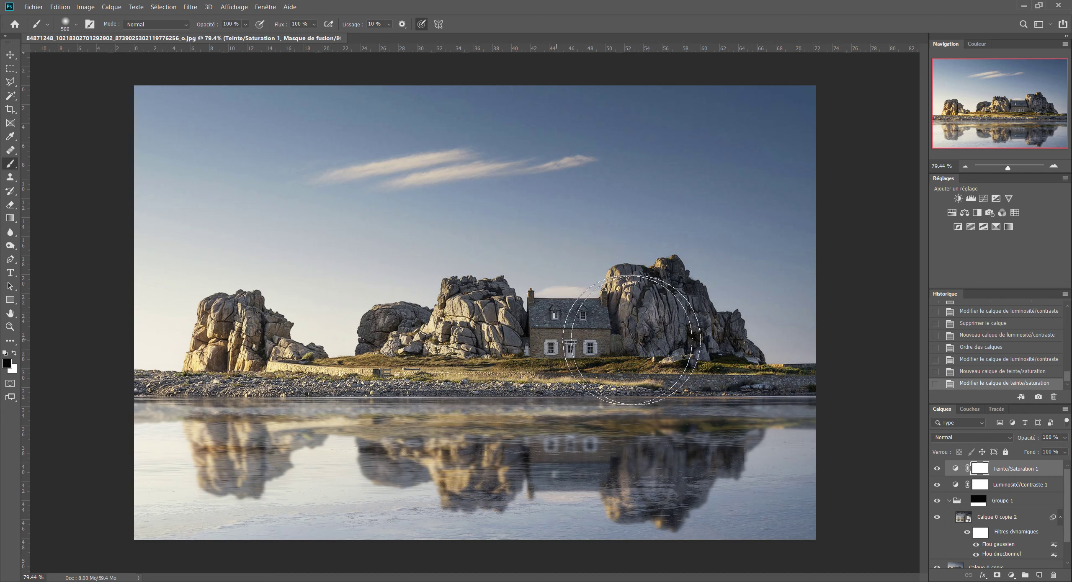
drag(737, 340, 138, 341)
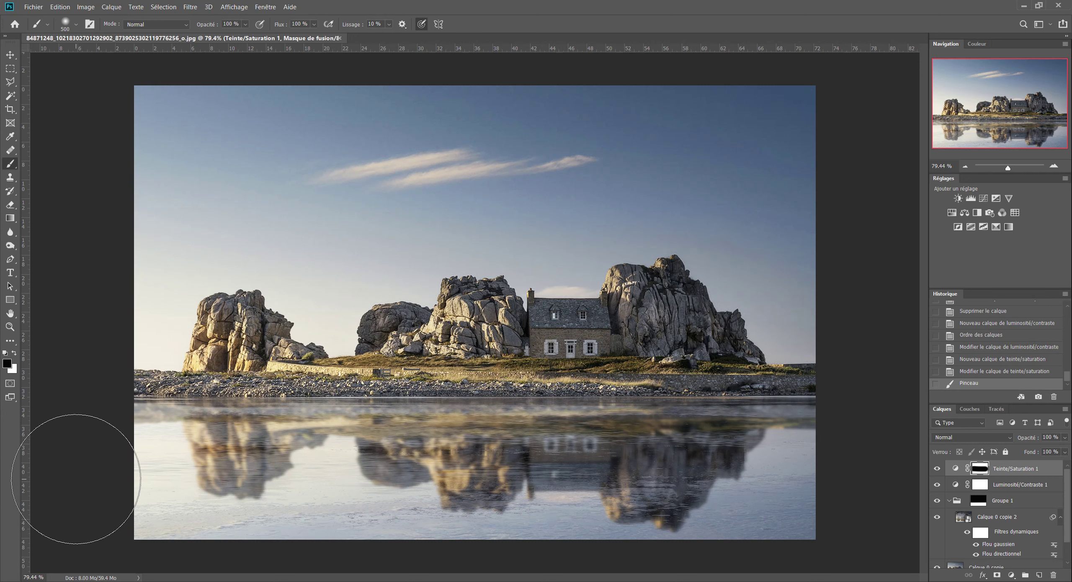
alt+click(981, 471)
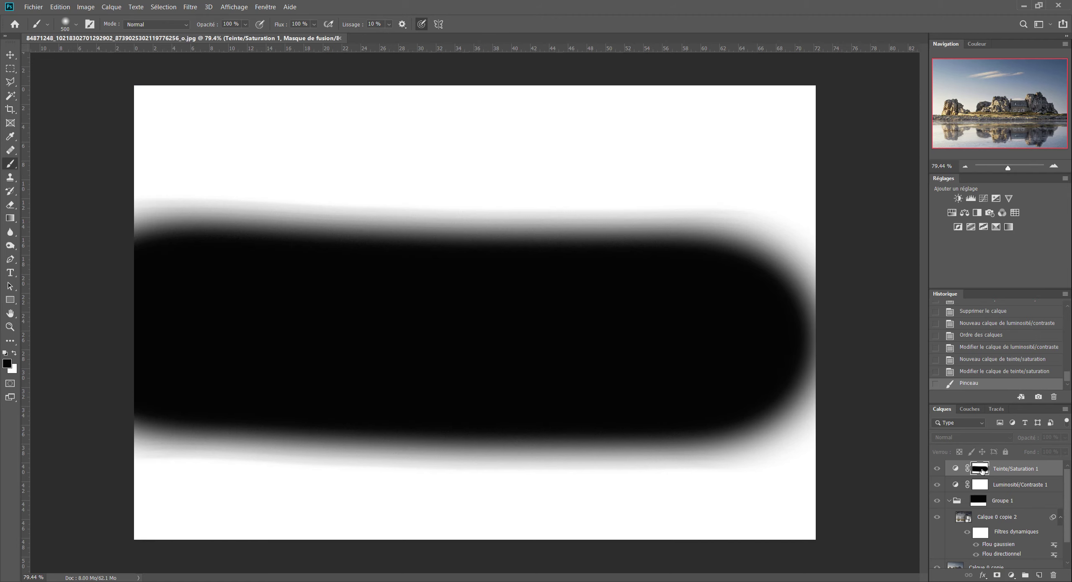
alt+click(981, 470)
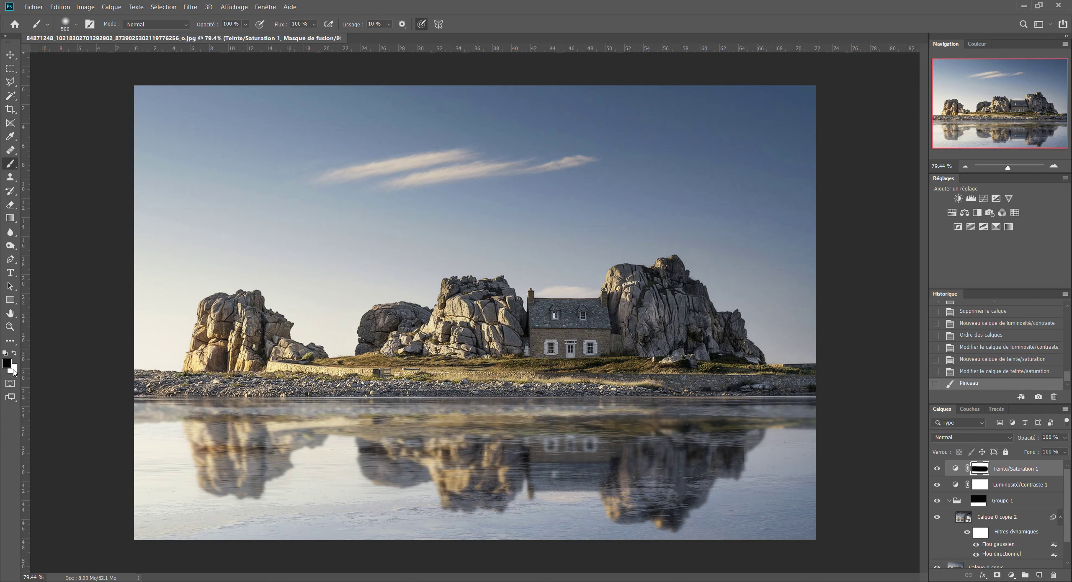
key(x)
Paint white over the left sky on the Teinte/Saturation 1 mask, then preview the mask
mouse_move(546, 203)
mouse_down()
mouse_move(560, 191)
mouse_move(358, 138)
mouse_up()
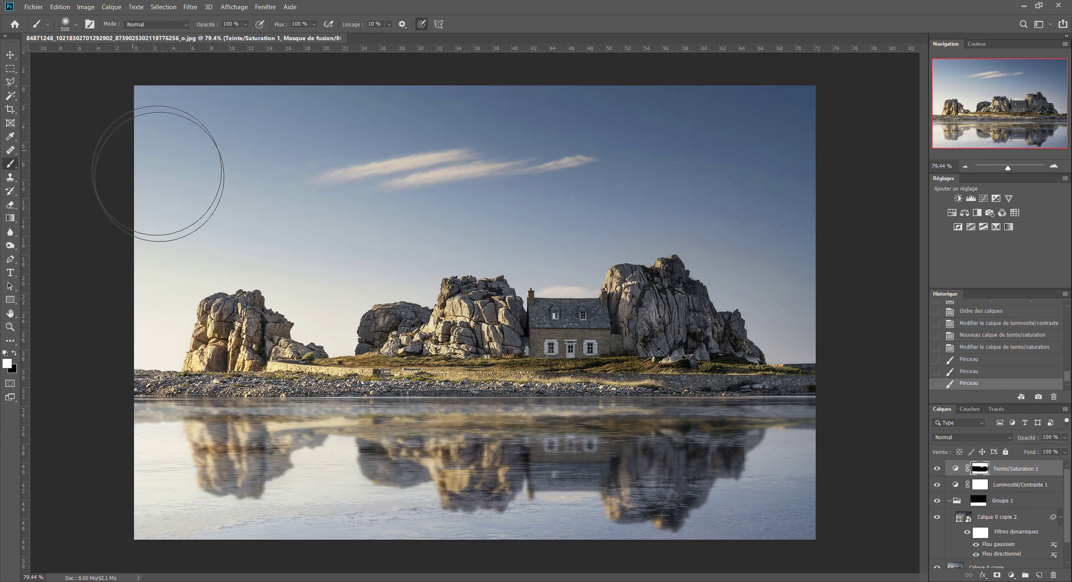
drag(272, 220, 478, 163)
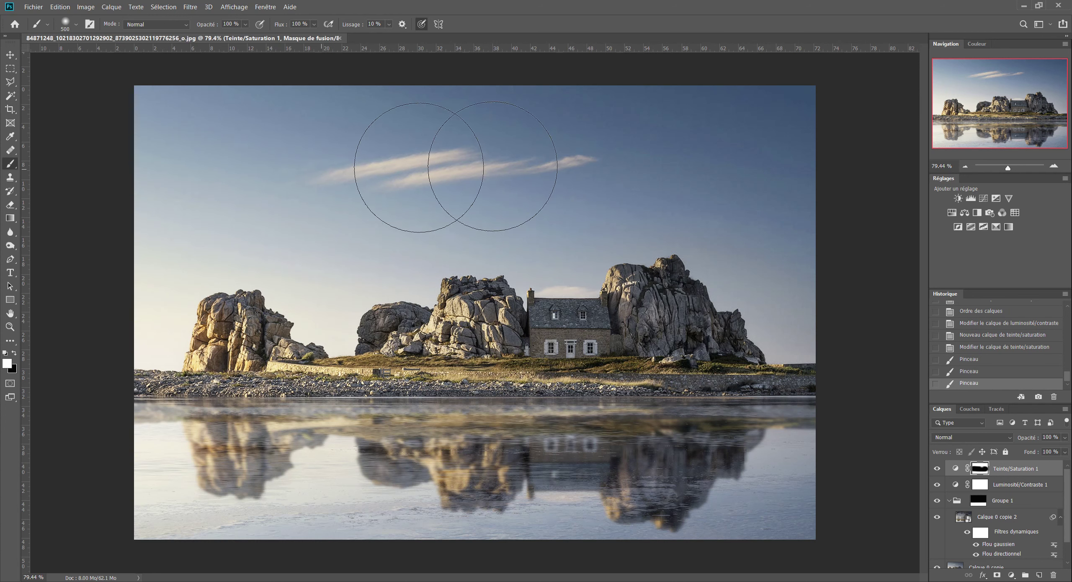
alt+click(978, 470)
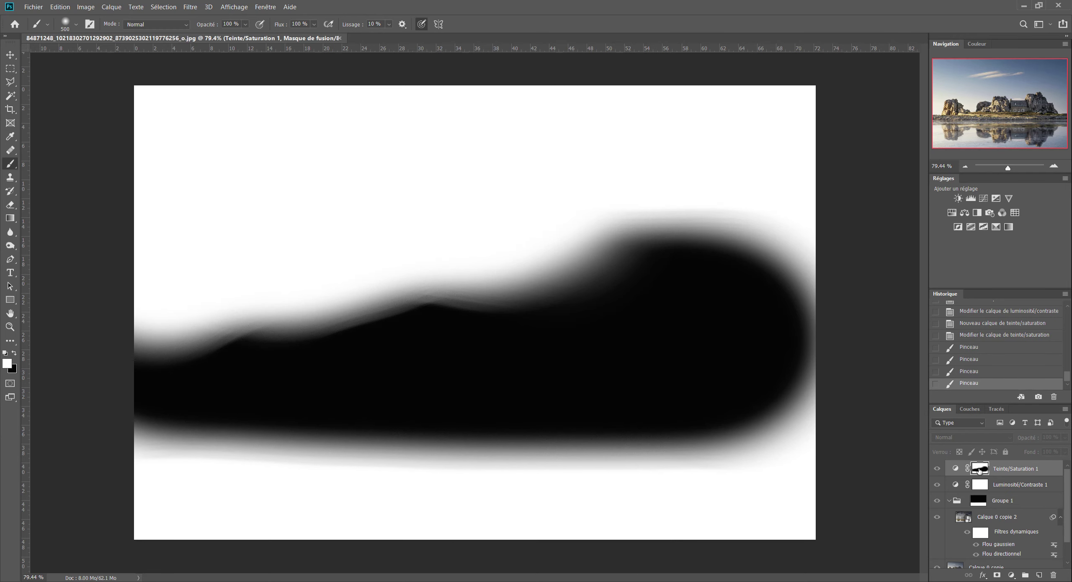
alt+click(979, 469)
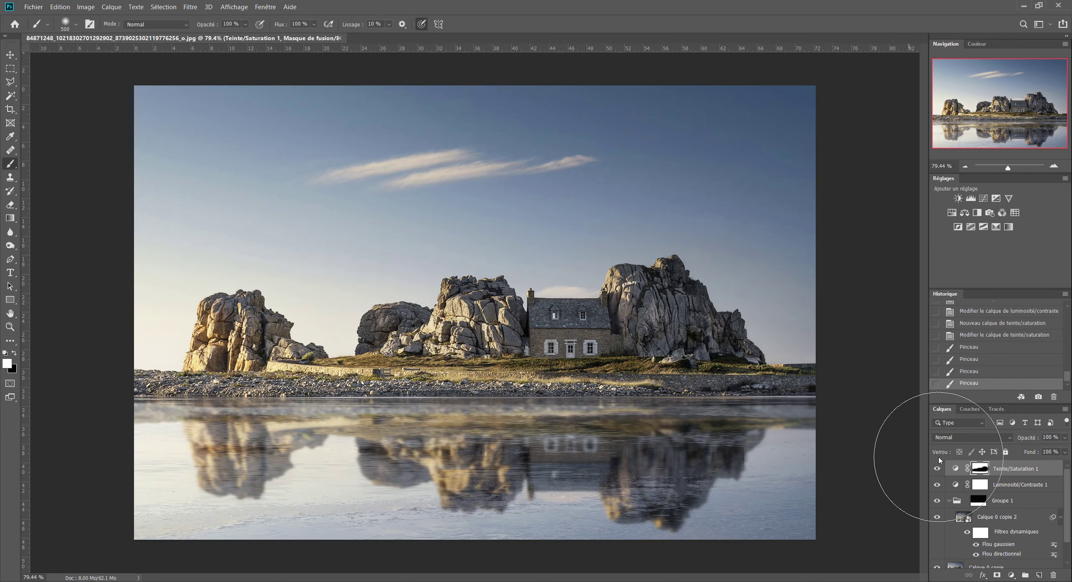